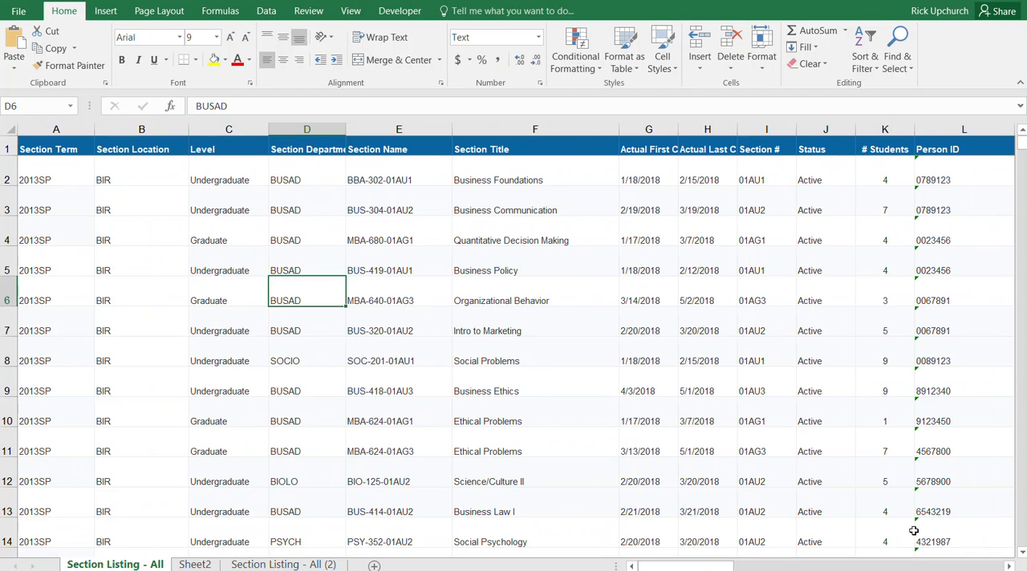
- Delete columns L through X, from Person ID past the end of the section data
left_click_drag(722, 566, 754, 570)
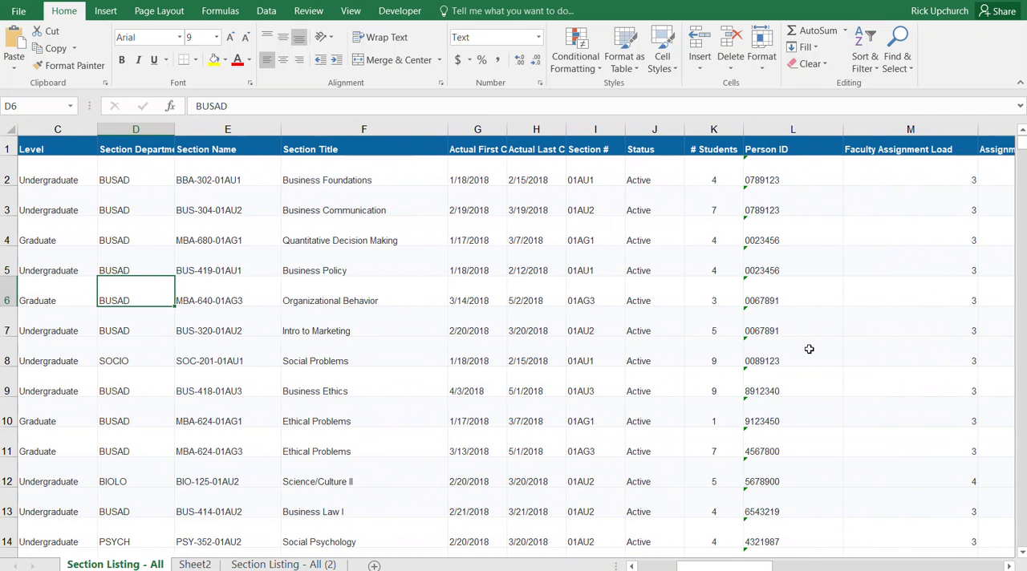
left_click(518, 263)
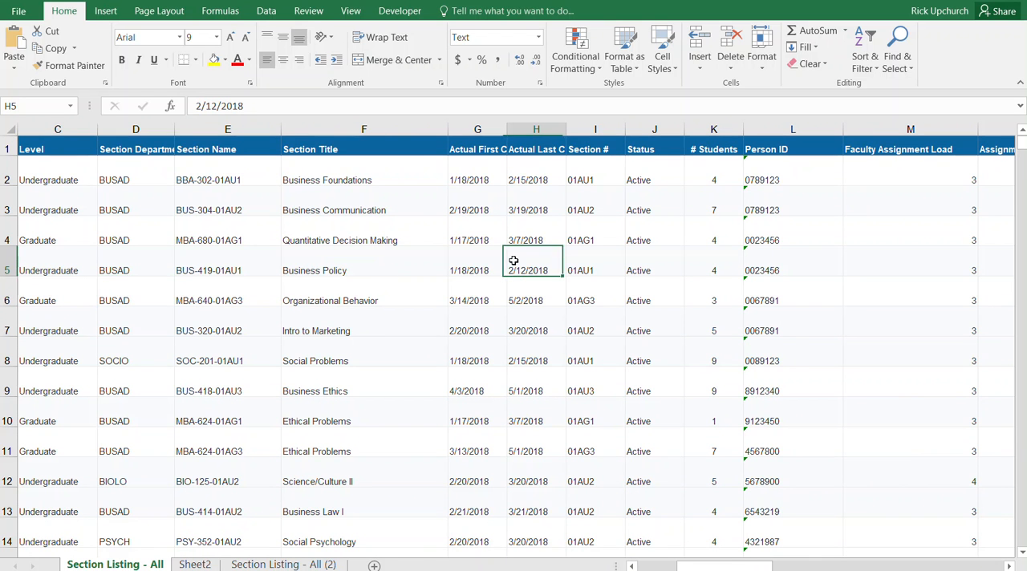
left_click_drag(767, 128, 259, 201)
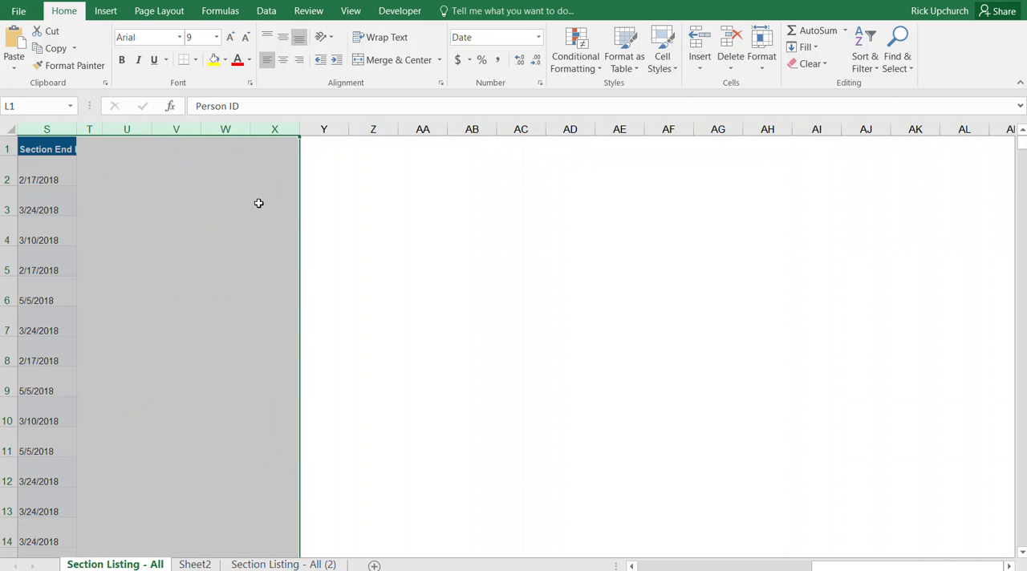
right_click(176, 126)
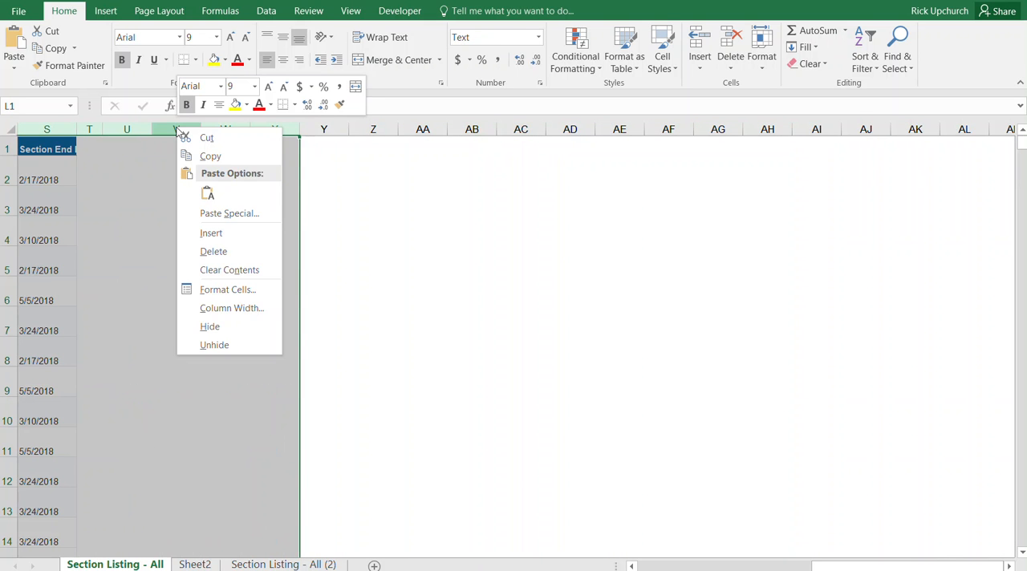
left_click(214, 252)
left_click_drag(724, 566, 713, 566)
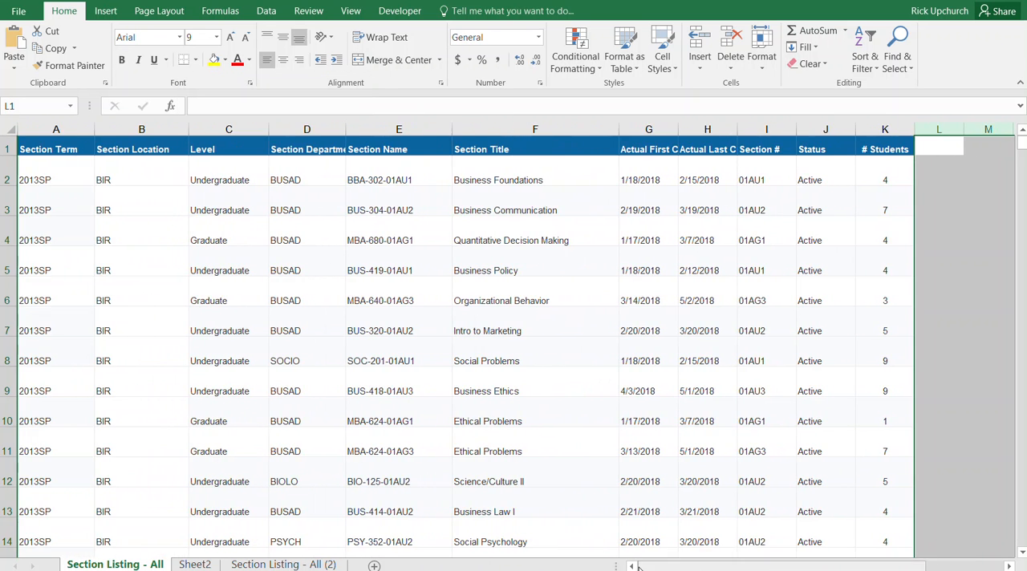
- Turn on filtering for the section table and filter the Status column to Active only, excluding Cancelled and blanks
left_click(487, 308)
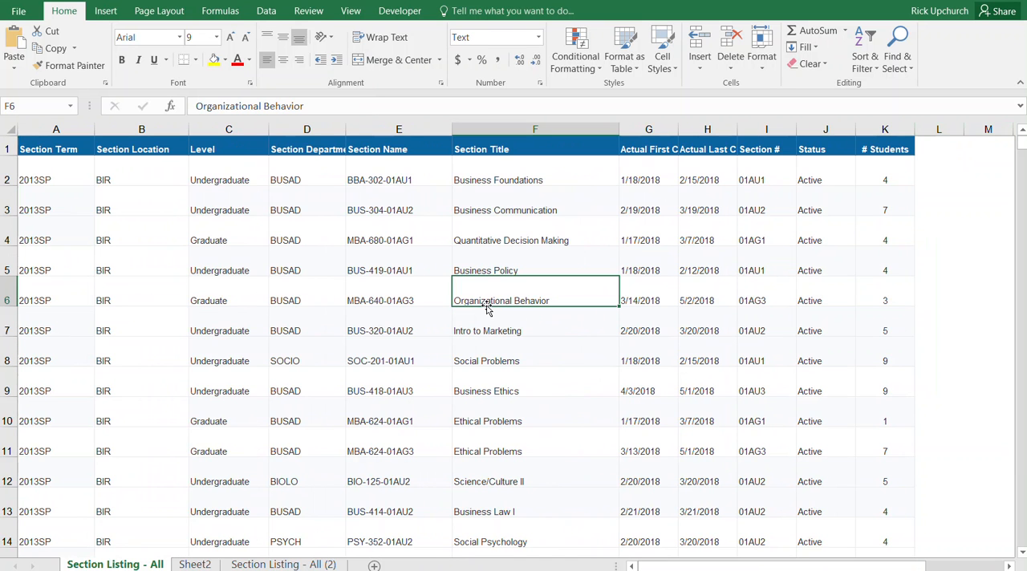
left_click(268, 13)
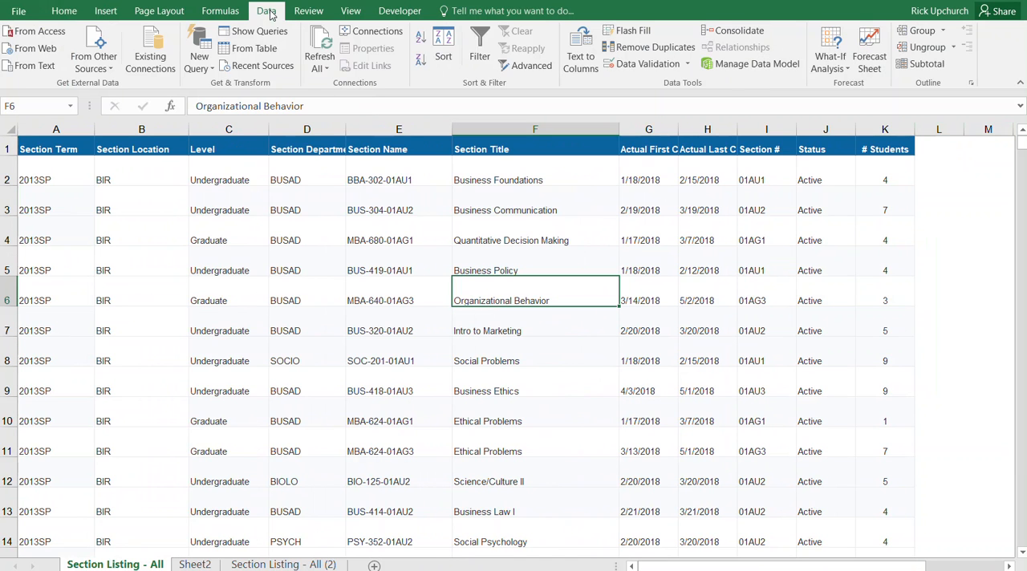
left_click(479, 44)
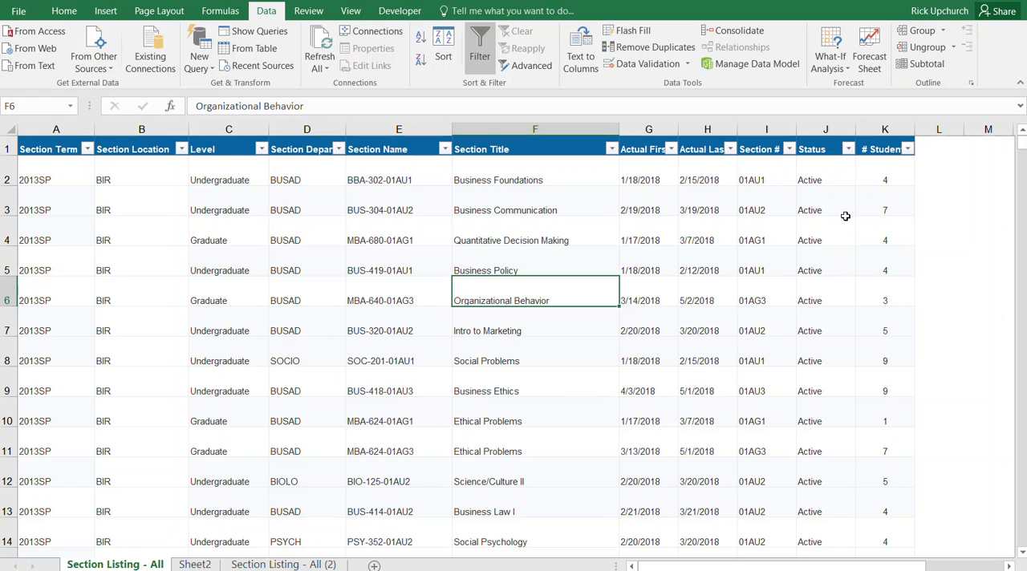
left_click(849, 151)
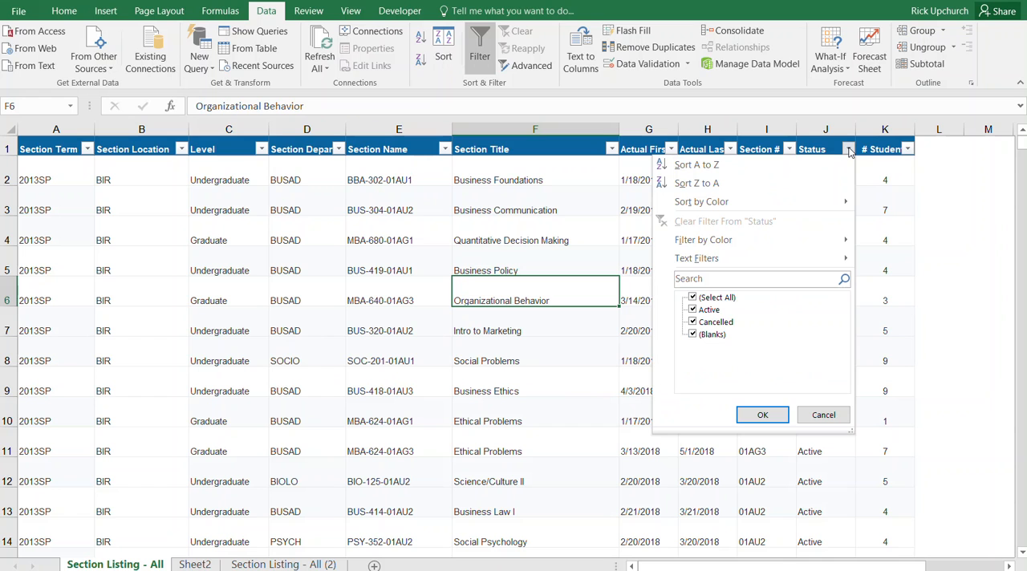
left_click(693, 322)
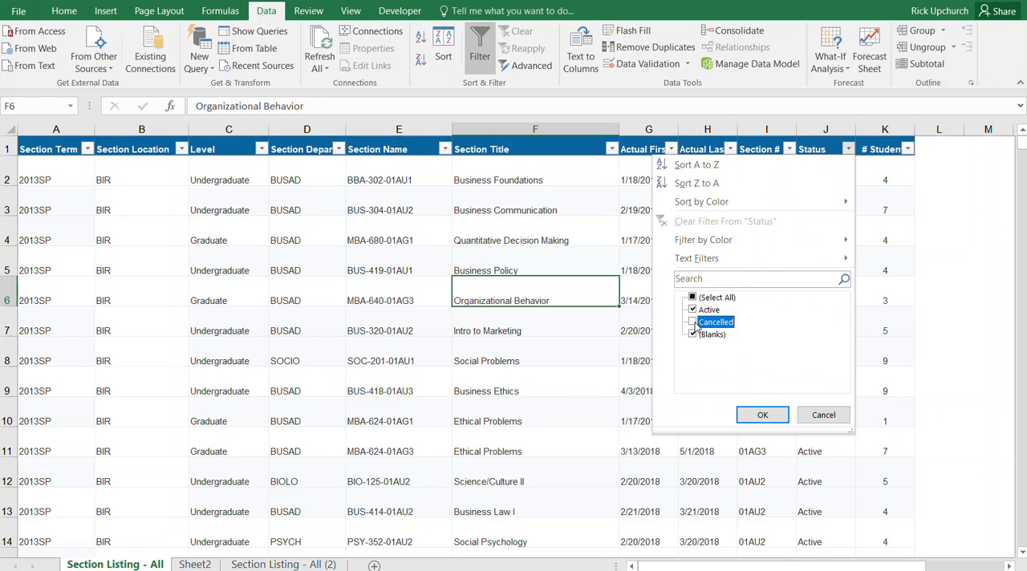
left_click(693, 335)
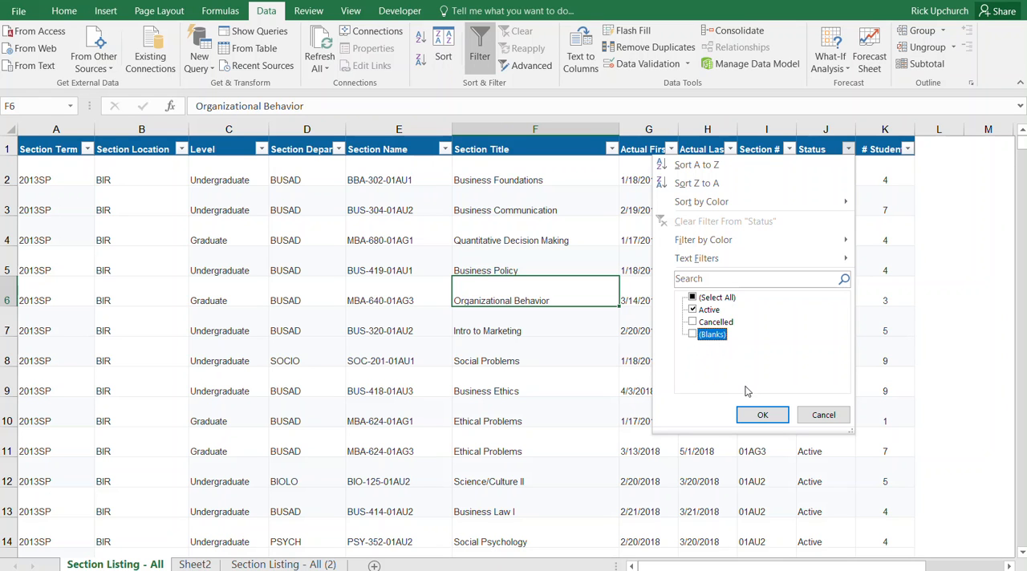
left_click(761, 415)
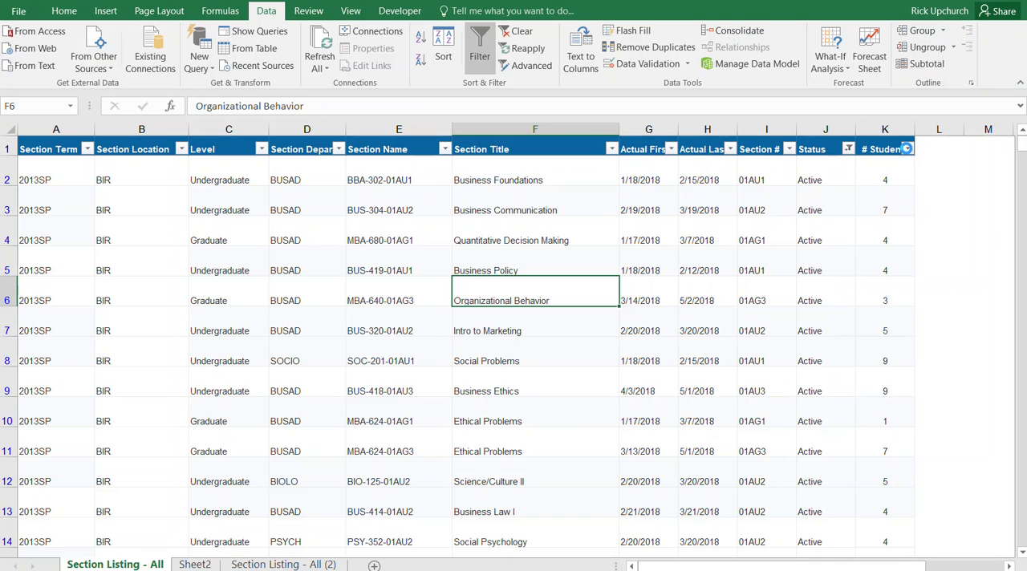
- Sort the filtered table by # Students from smallest to largest
left_click(907, 151)
left_click(810, 170)
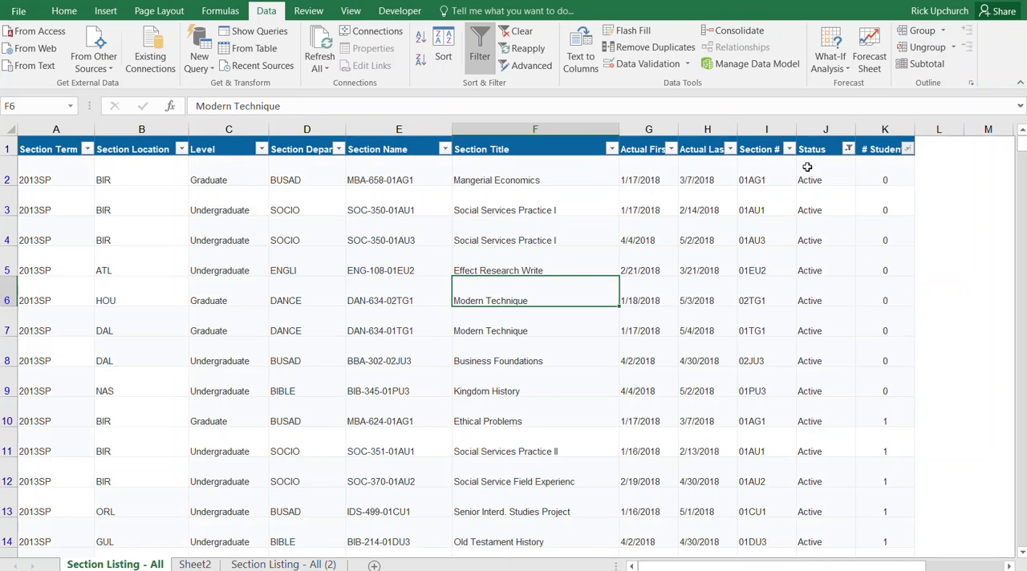
left_click(763, 294)
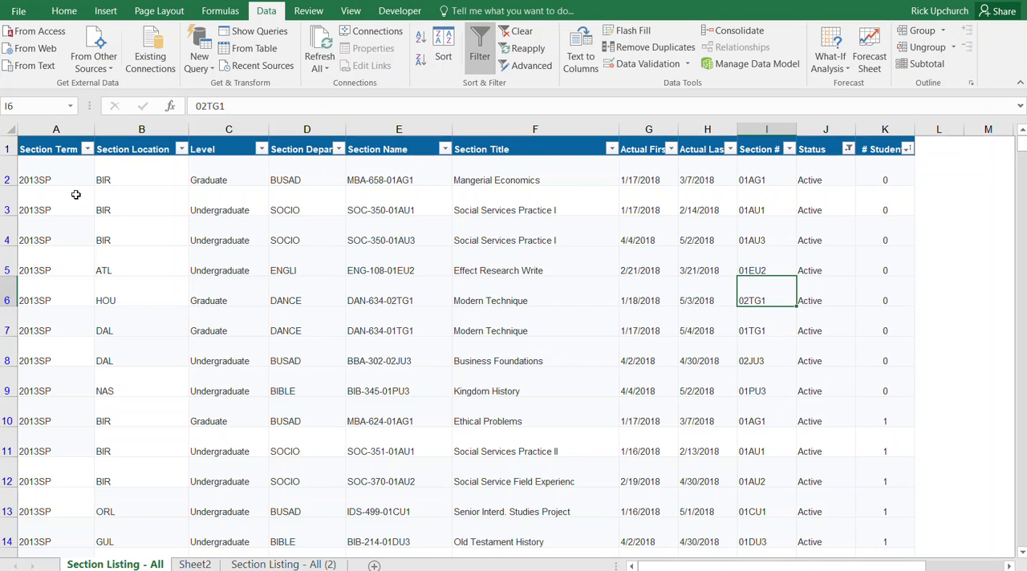
- Delete rows 2 to 9, the sections with 0 students
left_click_drag(9, 172, 24, 377)
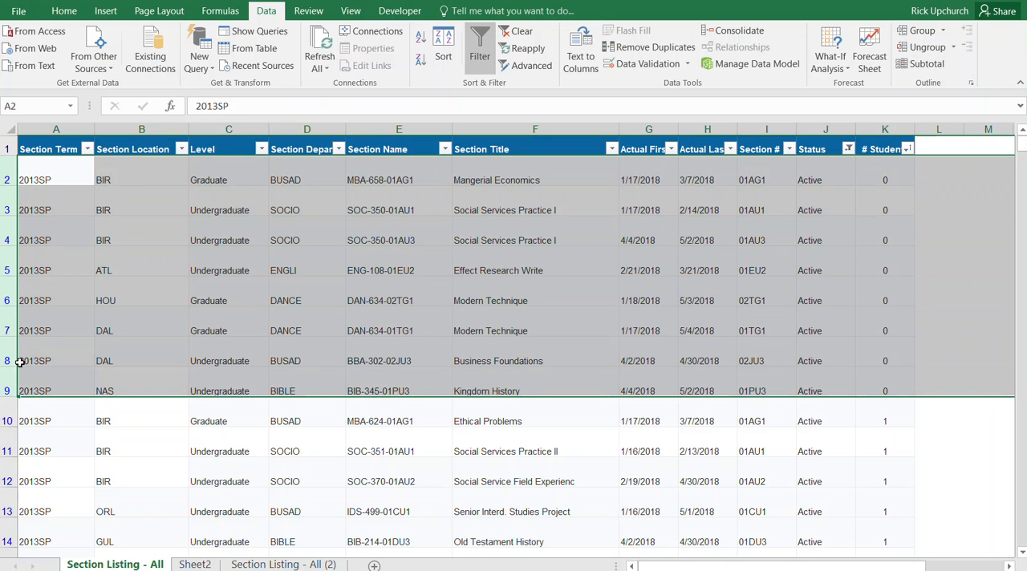
right_click(10, 329)
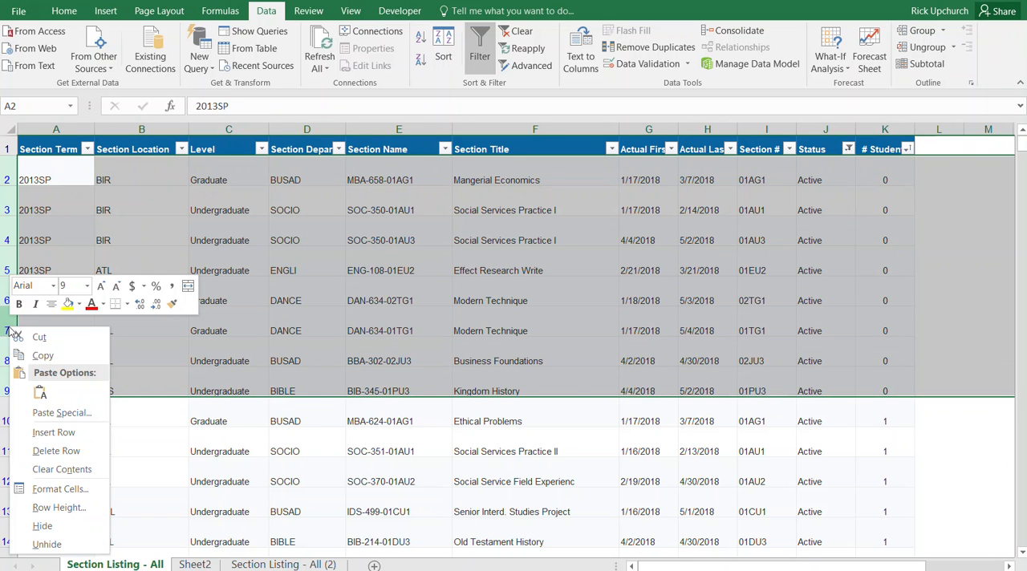
left_click(56, 451)
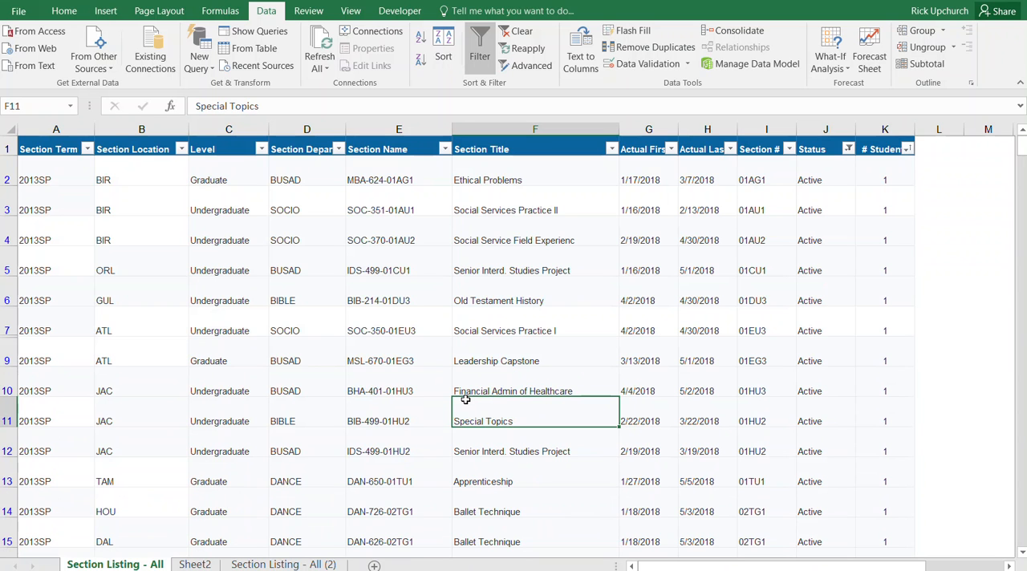
left_click(491, 331)
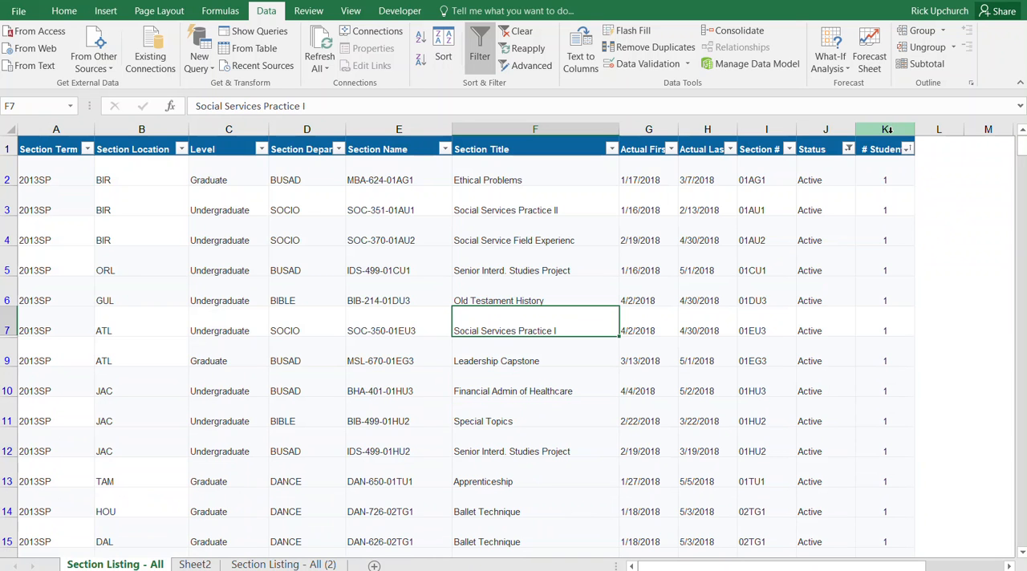
- Insert a new column before # Students and give it the header IS
left_click(888, 130)
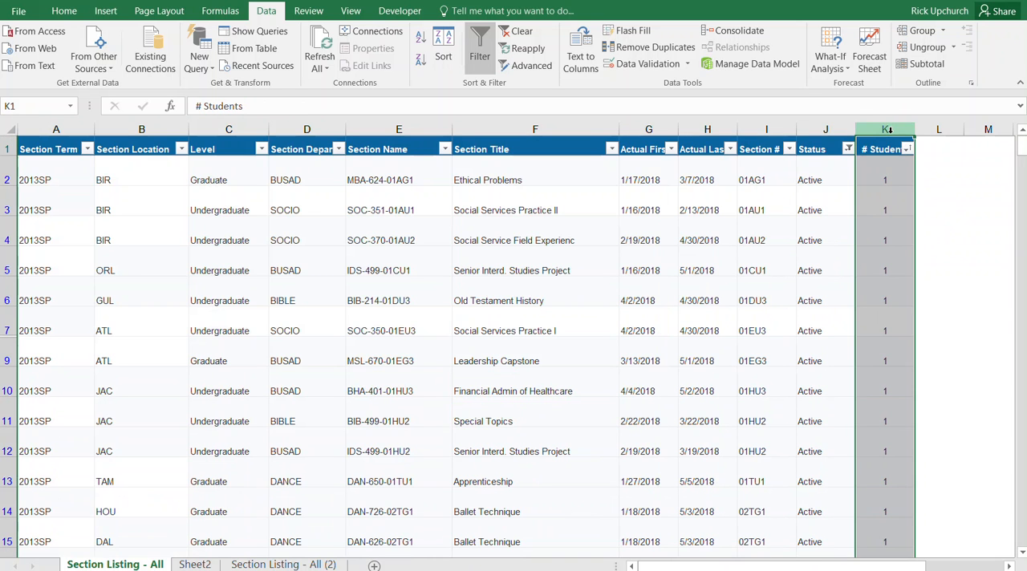
right_click(889, 130)
left_click(911, 239)
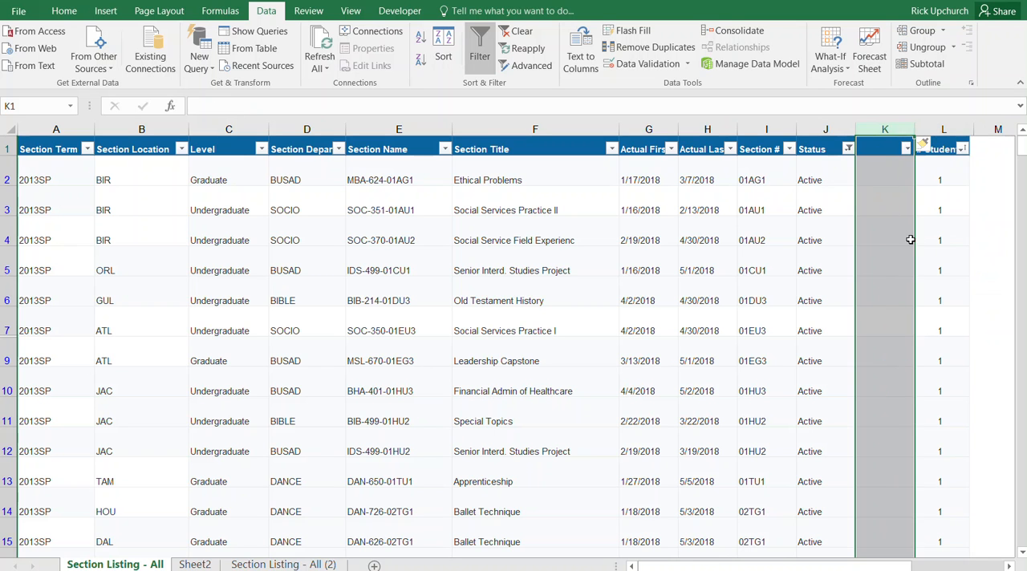
left_click(886, 148)
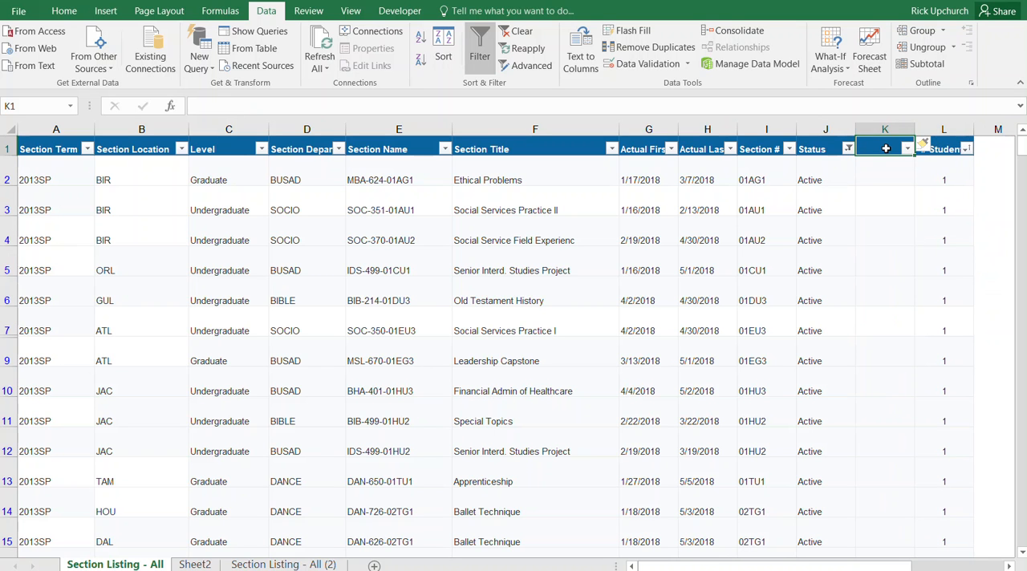
type("IS")
key("Return")
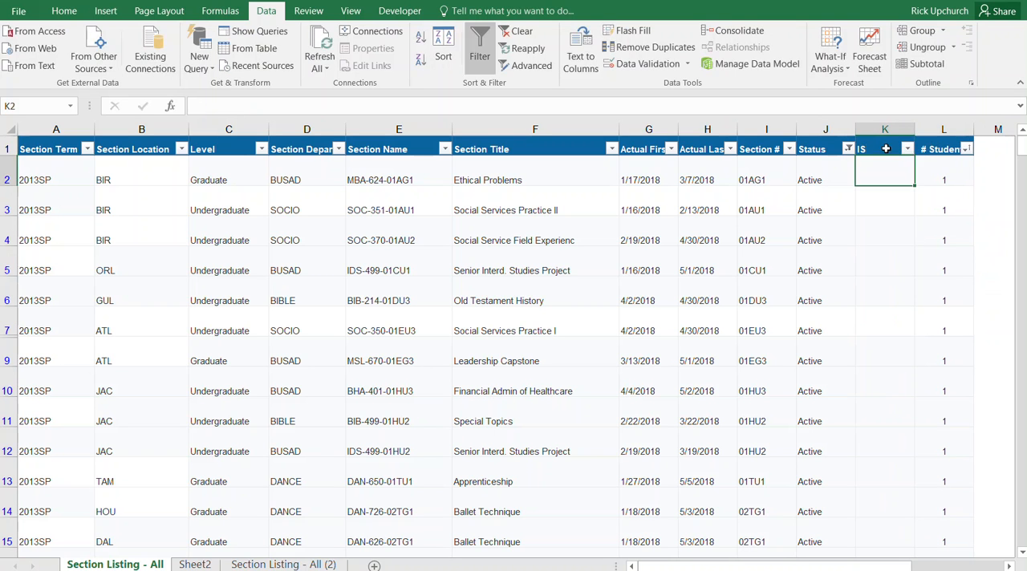
- Set the number format of the IS and # Students columns to General
left_click_drag(885, 129, 937, 129)
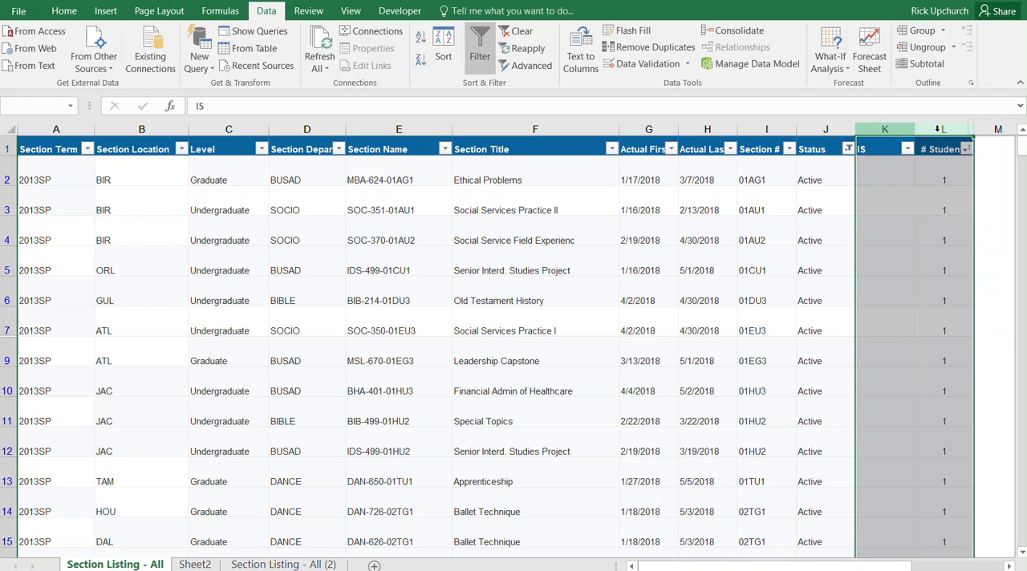
left_click(74, 12)
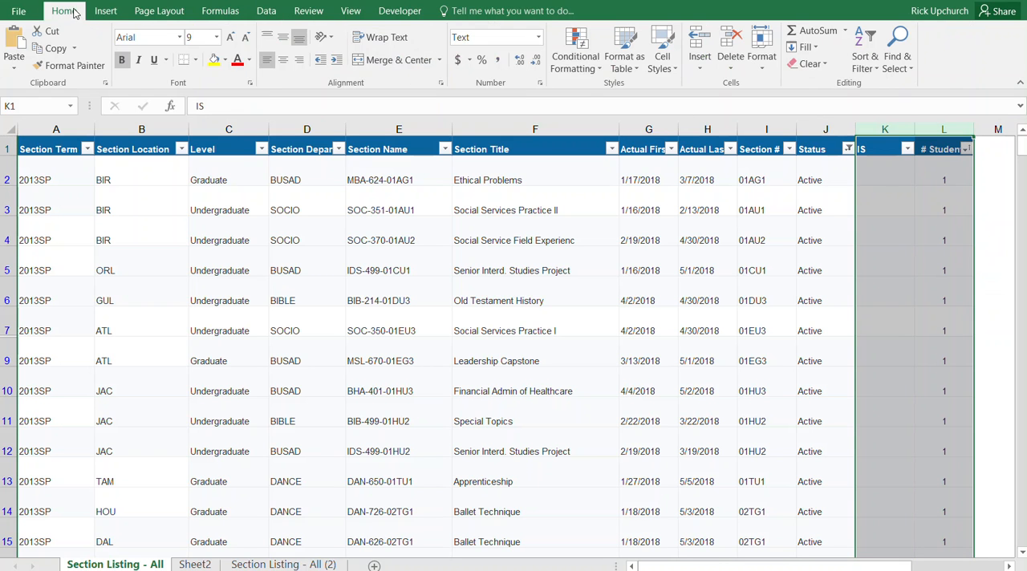
left_click(537, 37)
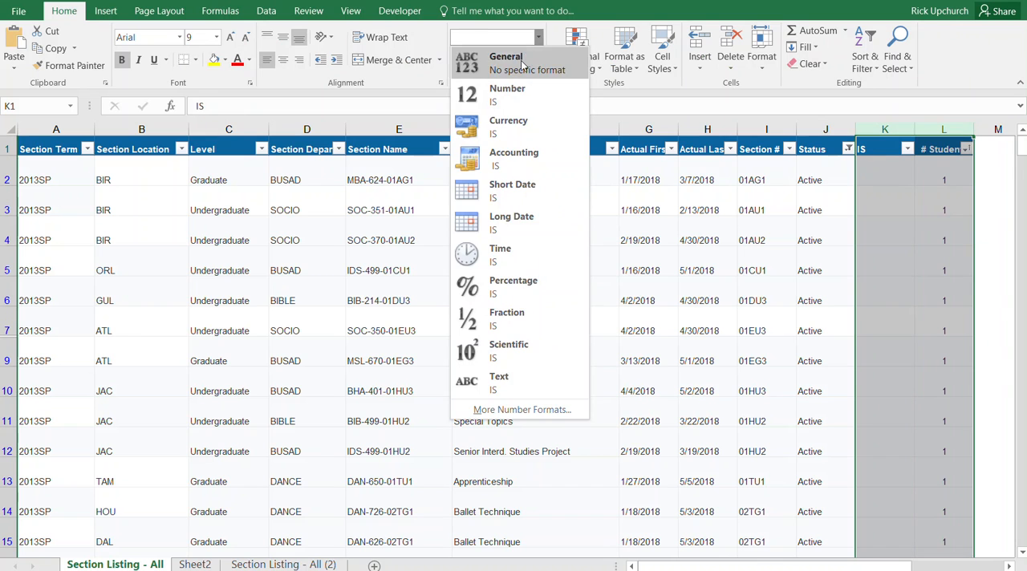
left_click(521, 62)
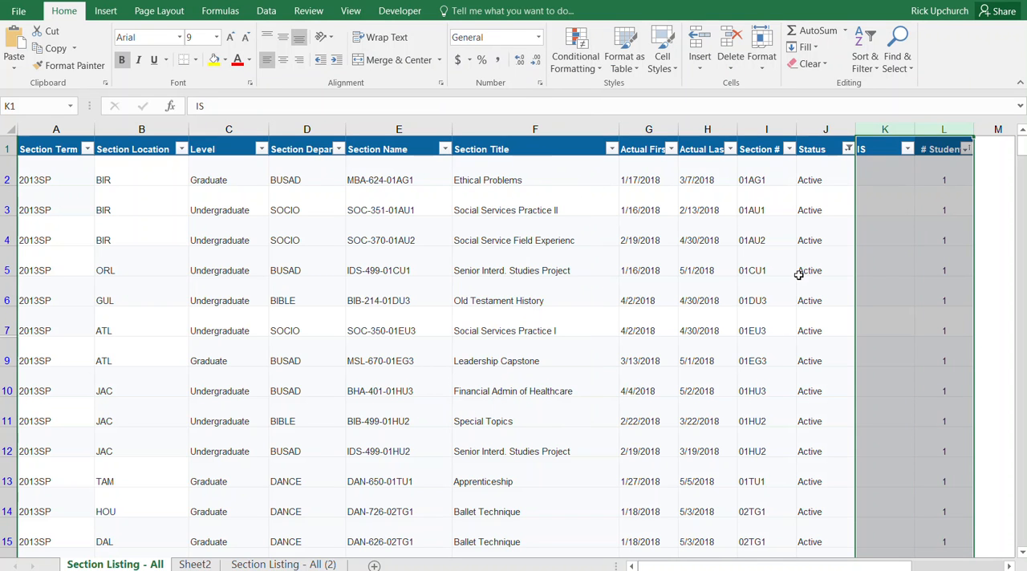
- Enter the formula =IF(L2<4,"IS","RL") in cell K2 to classify the section by its student count
left_click(873, 210)
left_click(878, 177)
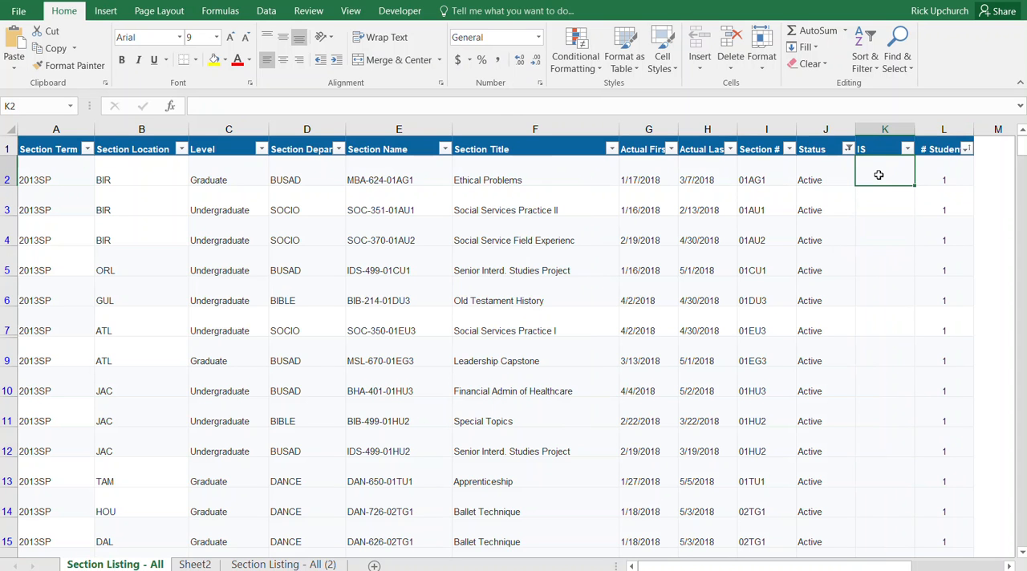
type("=")
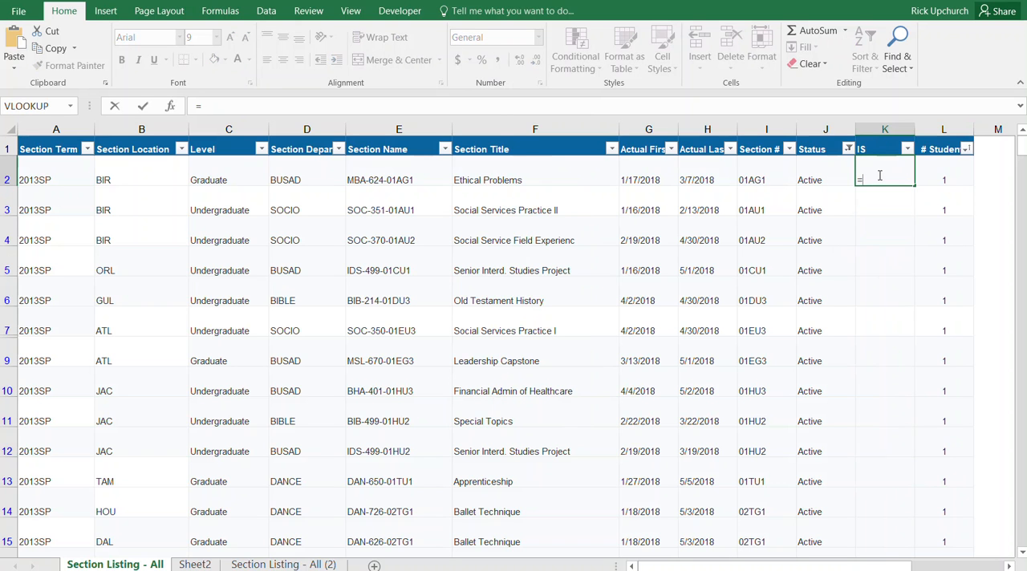
type("if")
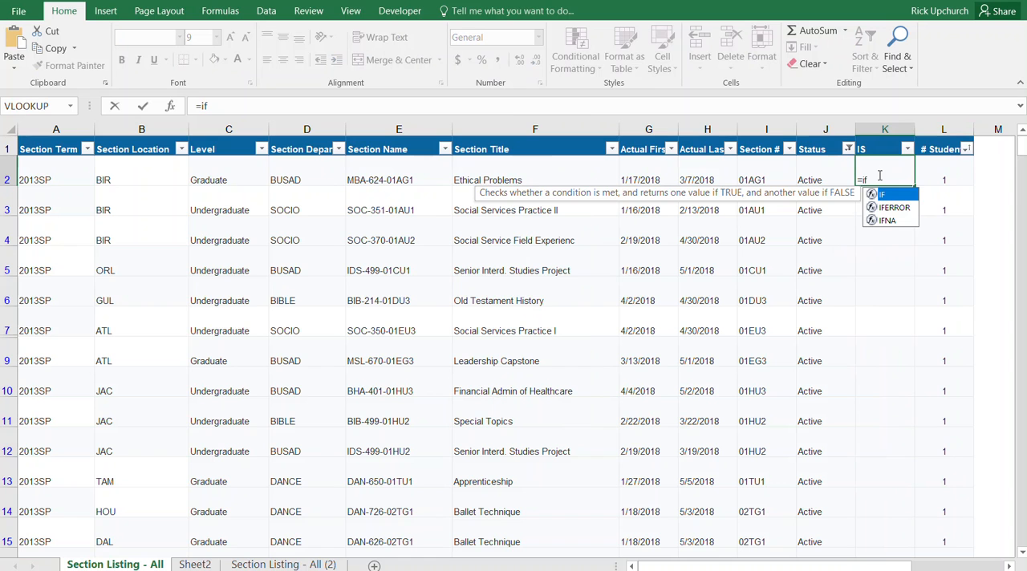
type("(")
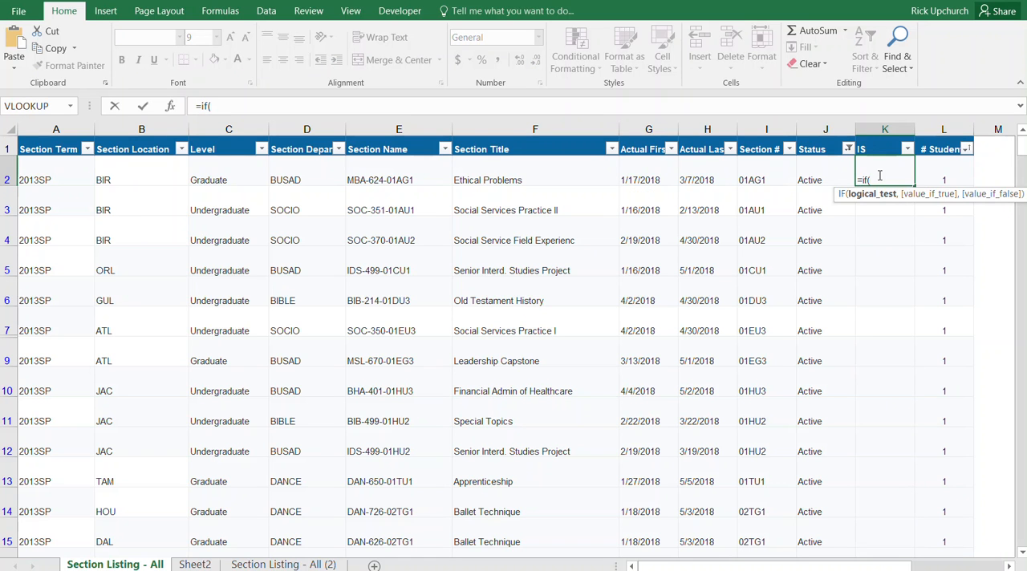
left_click(947, 180)
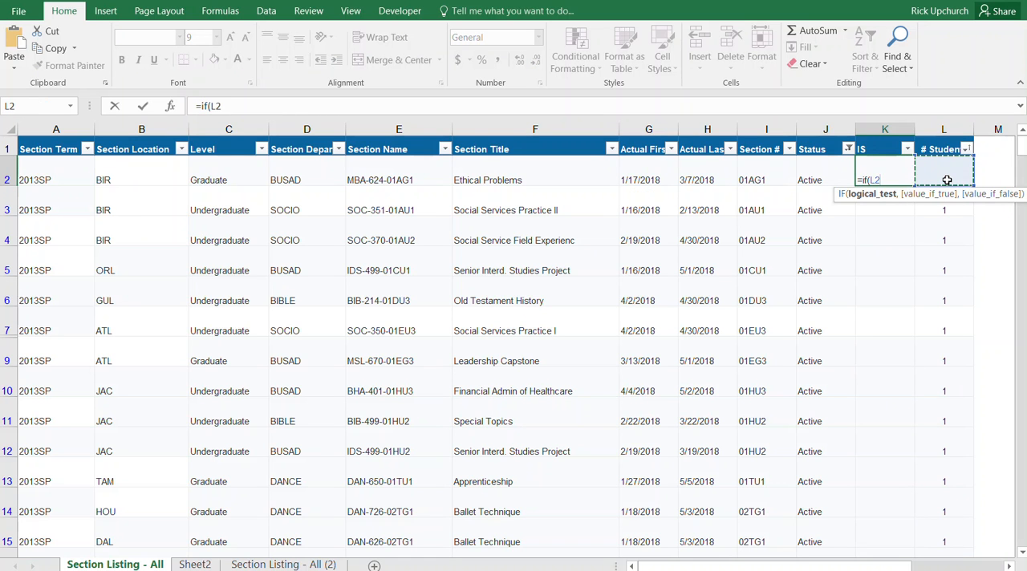
type("<4,")
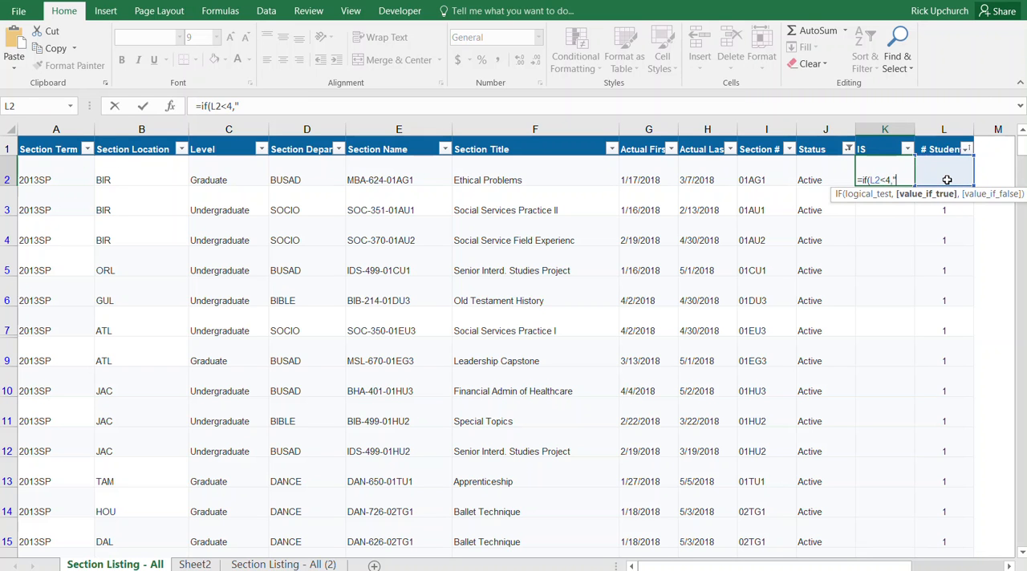
type("\"IS\",\"RL")
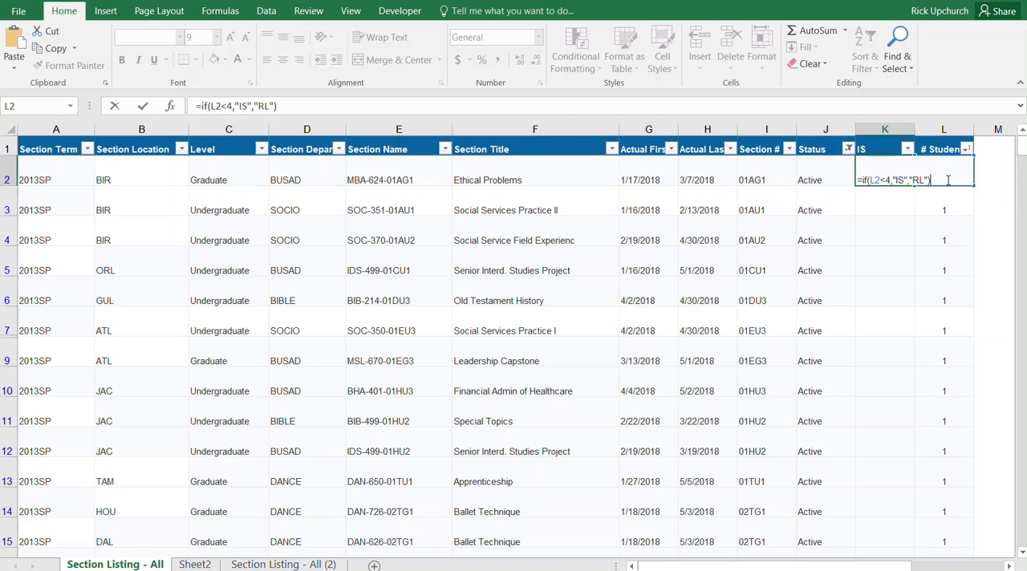
key("Return")
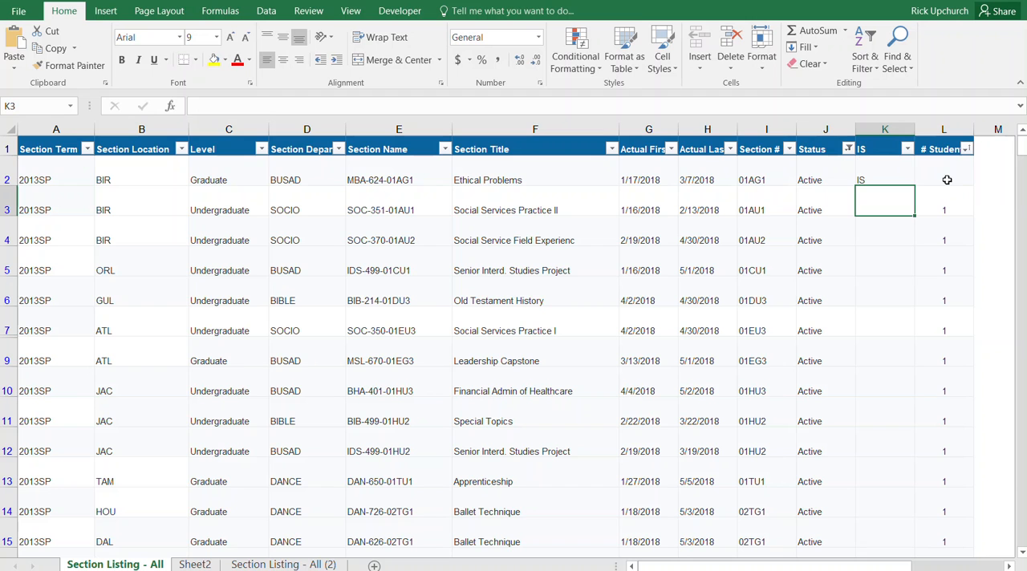
left_click(885, 180)
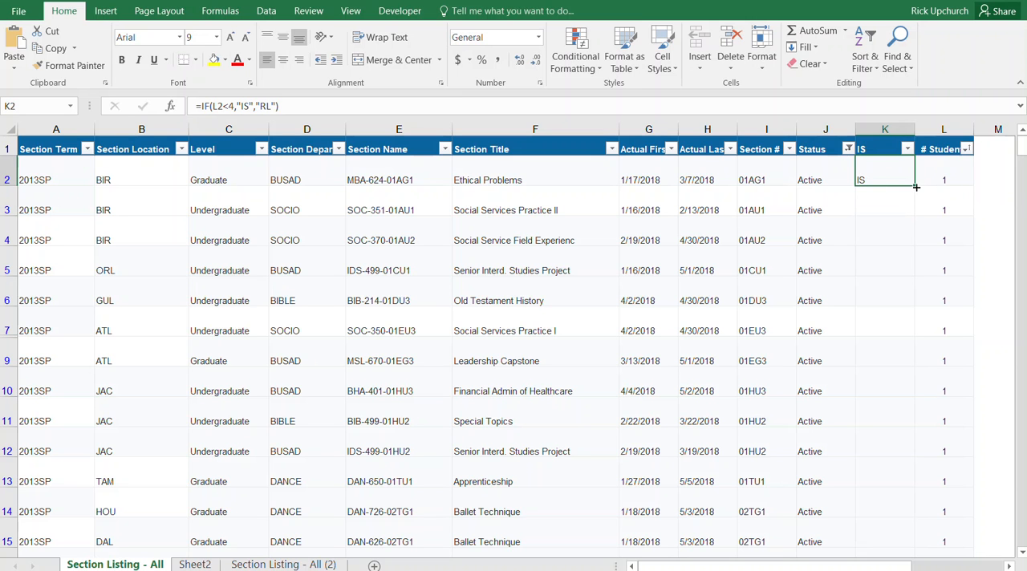
- Fill the IF formula in K2 down the whole IS column
double_click(915, 187)
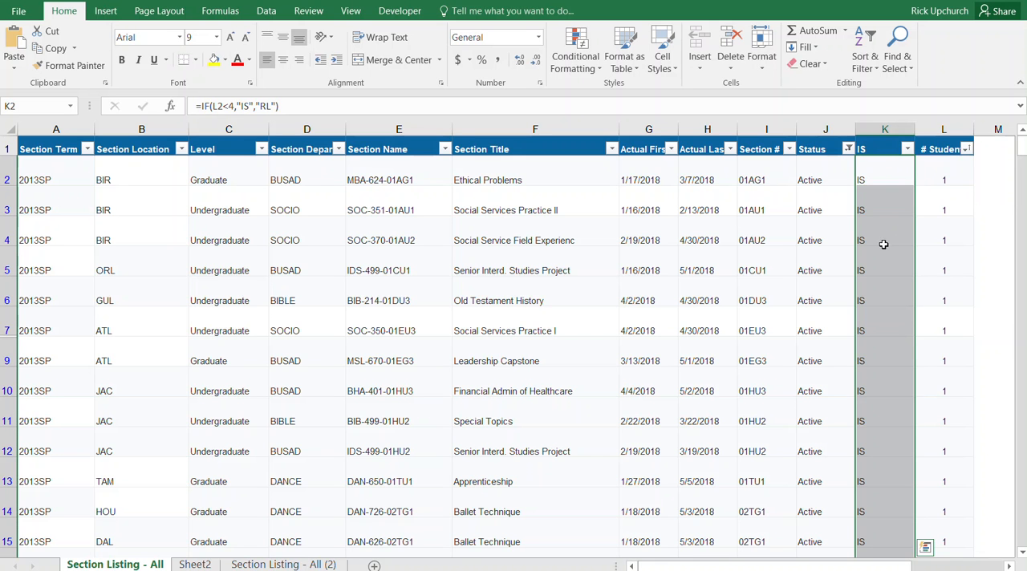
scroll(881, 255, "down", 3)
scroll(880, 255, "up", 3)
left_click(882, 254)
left_click(884, 175)
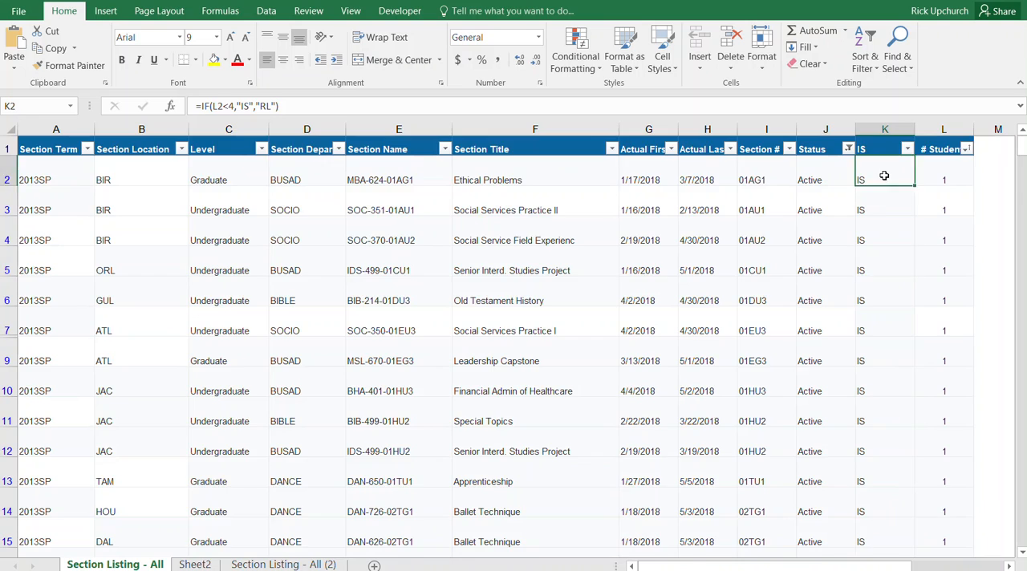
- Check the IS column's classifications and formulas against the # Students values down the section list
scroll(883, 176, "down", 5)
scroll(884, 175, "down", 10)
scroll(884, 175, "up", 4)
scroll(884, 175, "up", 11)
left_click(943, 378)
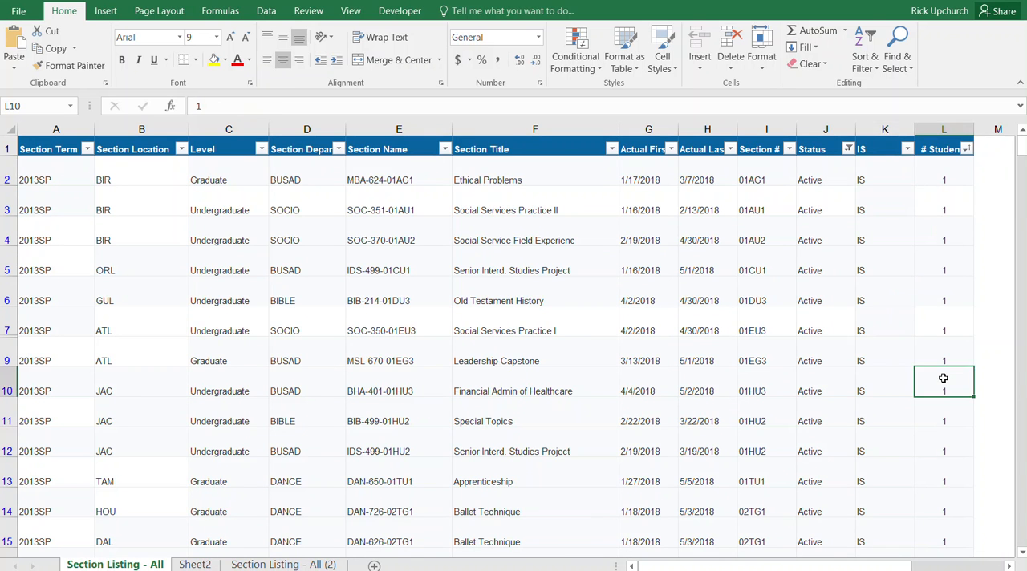
left_click(727, 356)
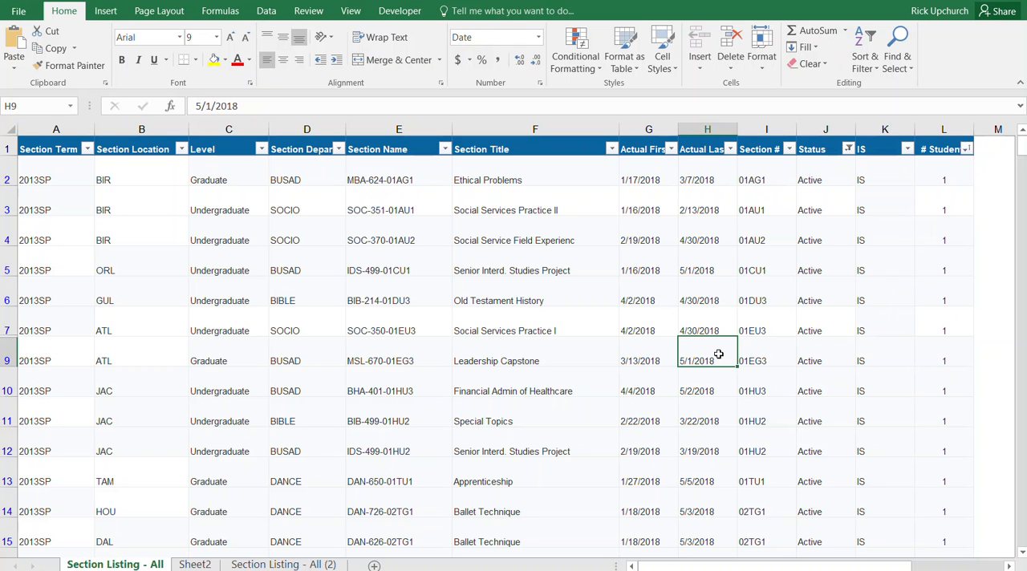
left_click(878, 345)
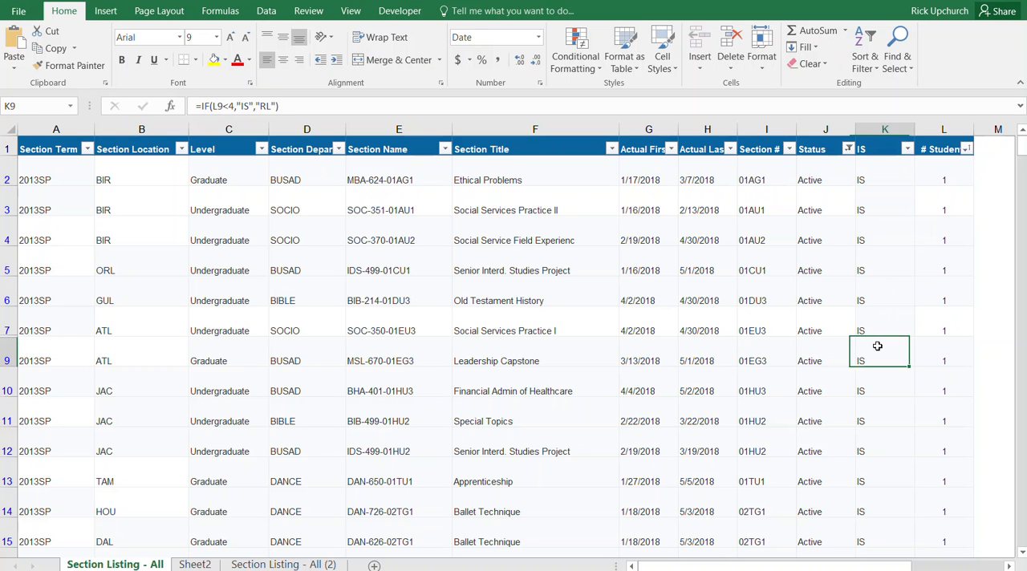
- Create a PivotTable on a new worksheet from the section listing range $A$1:$L$393
left_click(522, 358)
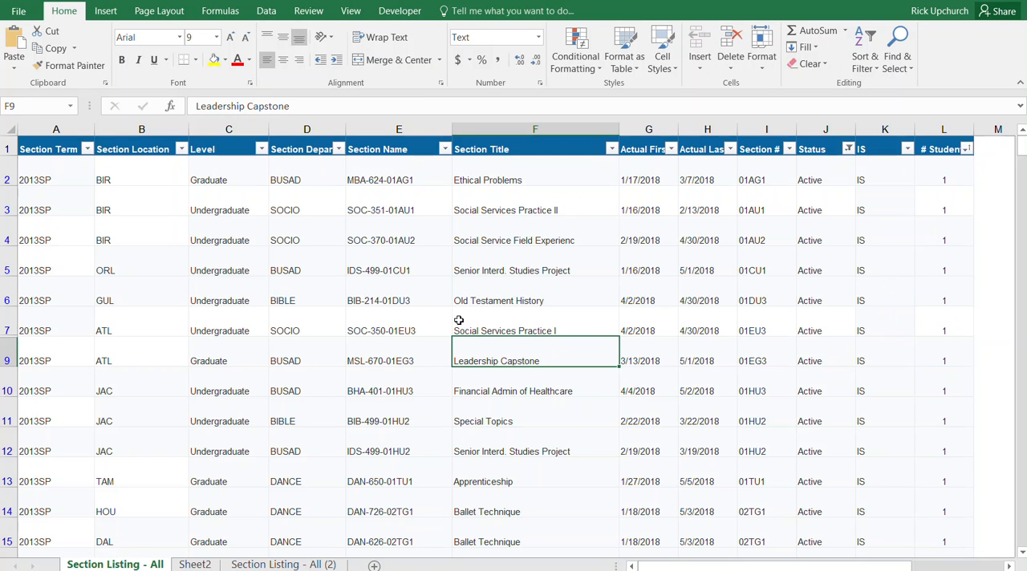
left_click(105, 11)
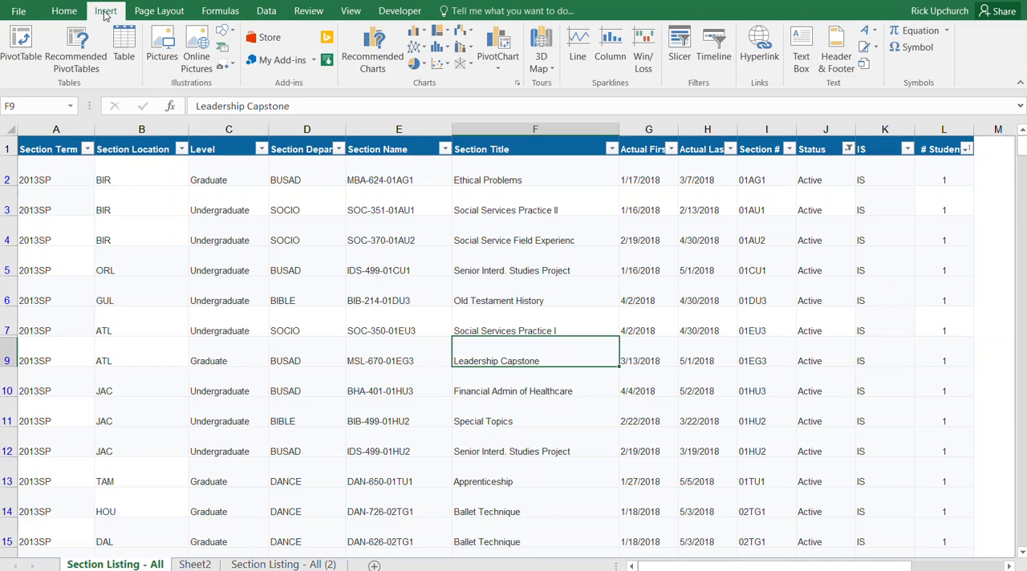
left_click(19, 45)
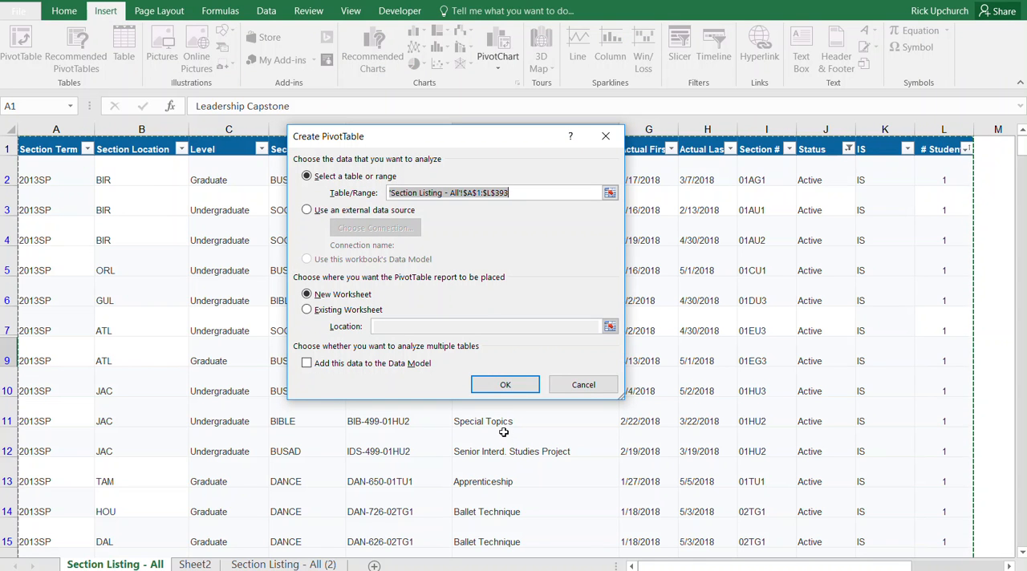
left_click(506, 386)
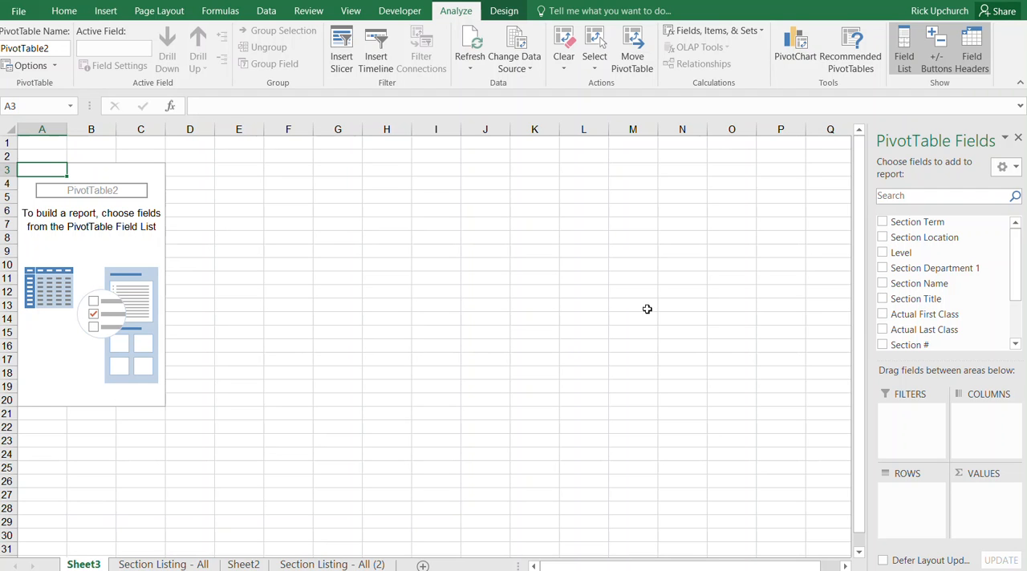
- Add Section Location to the PivotTable rows, with IS nested beneath it
left_click_drag(912, 239, 920, 500)
left_click_drag(1017, 280, 1020, 319)
left_click_drag(923, 307, 922, 514)
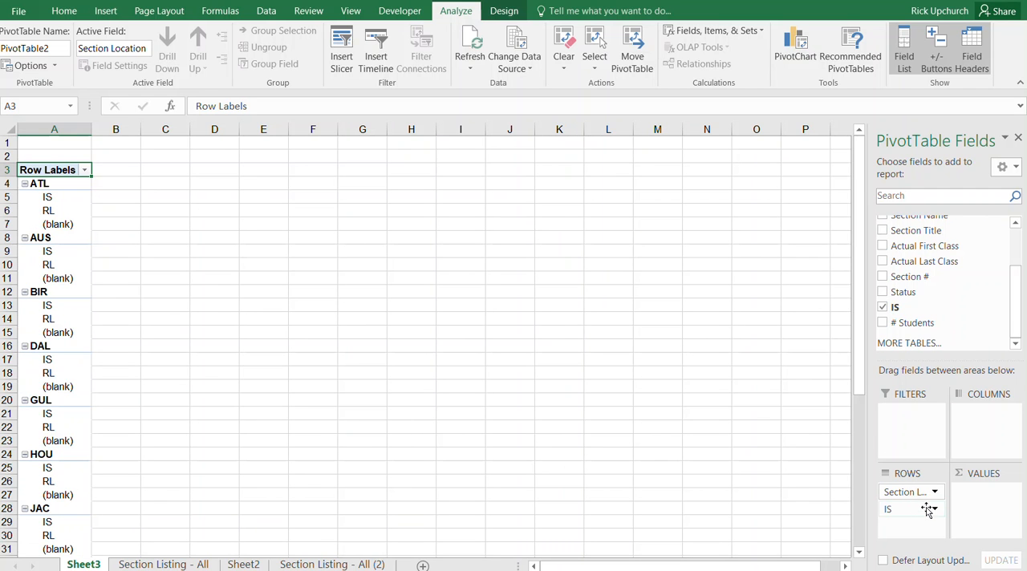
- Exclude the (blank) item from IS by using the field as a report filter, and return it to the rows below Section Location
left_click_drag(937, 512, 924, 432)
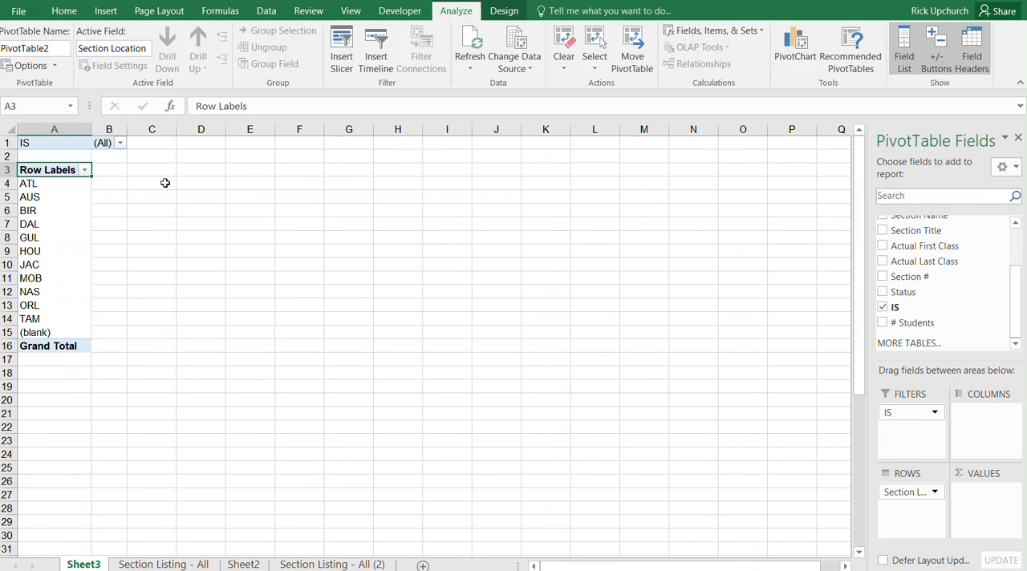
left_click(120, 142)
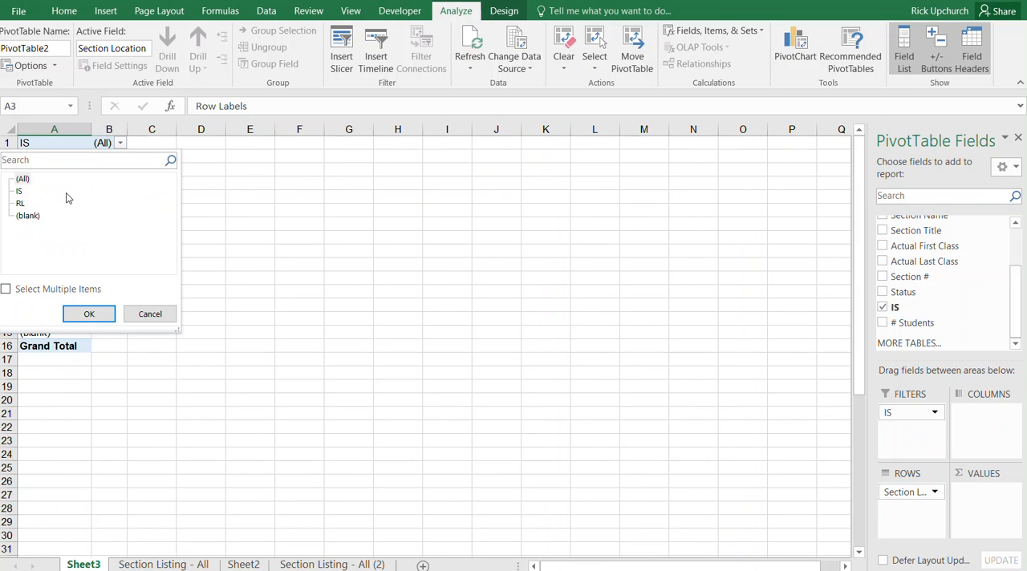
left_click(6, 290)
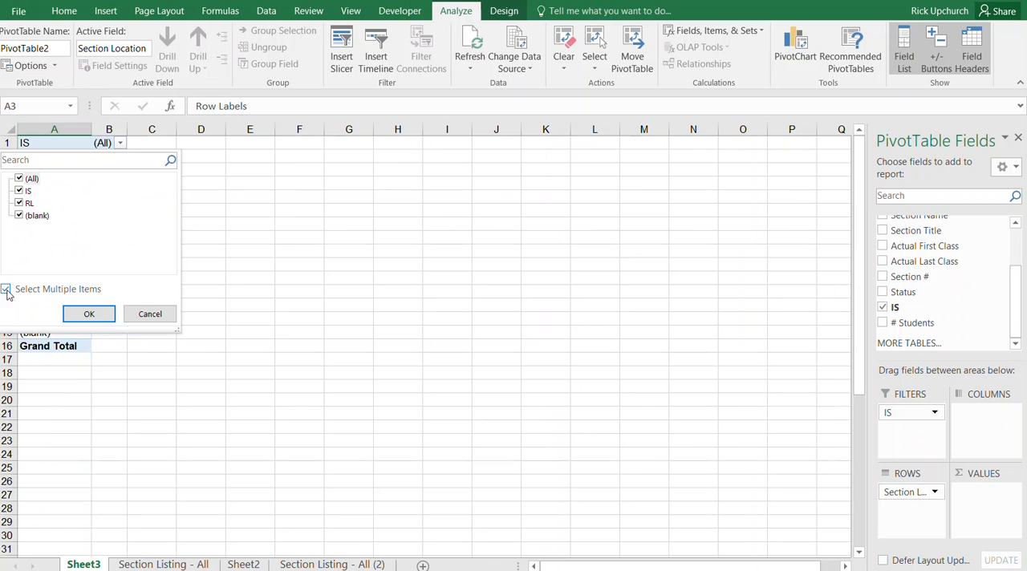
left_click(19, 215)
left_click(87, 313)
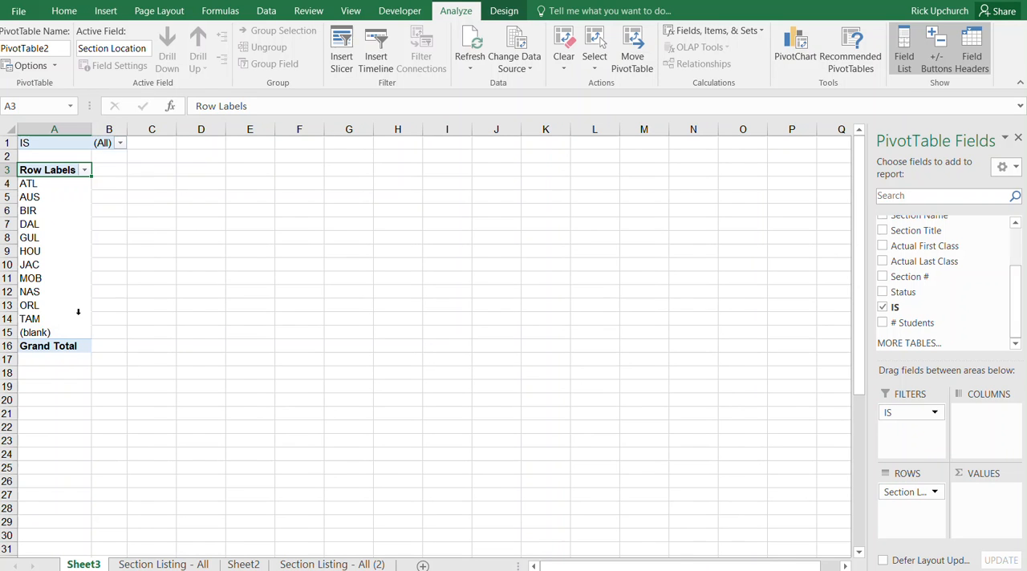
left_click_drag(921, 412, 920, 511)
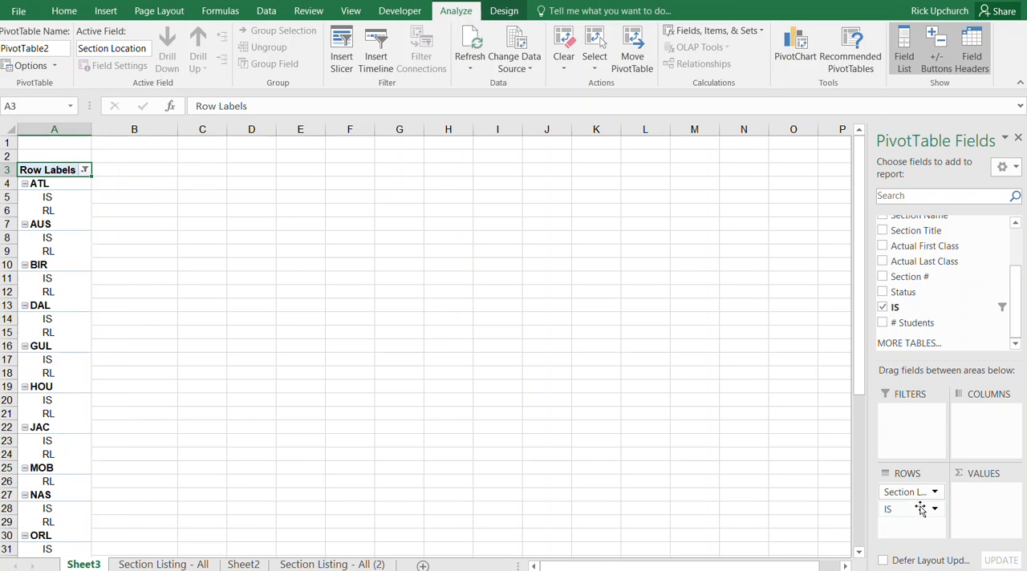
- Add # Students to the PivotTable values, summarized by Average and formatted as Number with 2 decimal places
left_click_drag(916, 322, 984, 494)
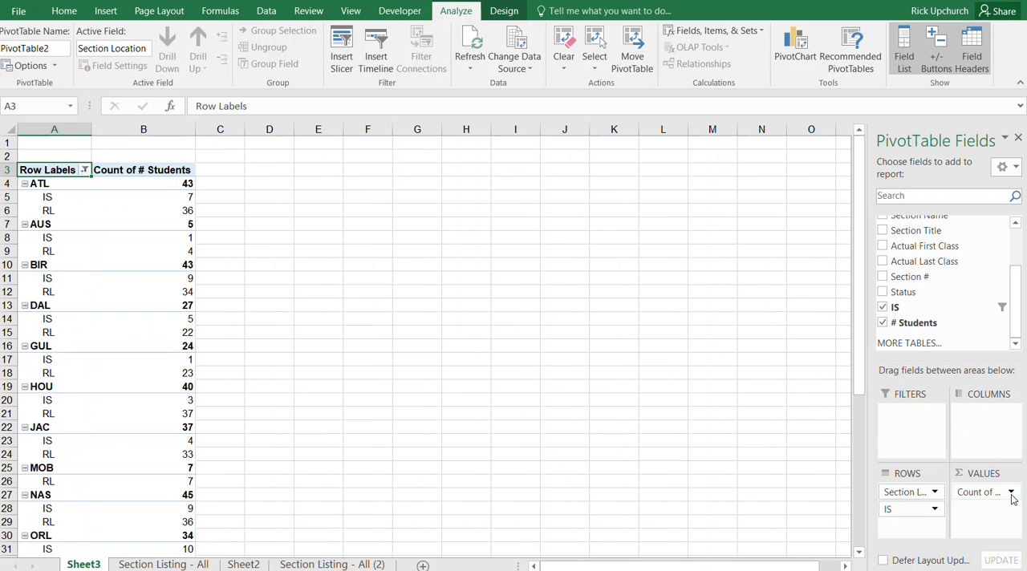
left_click(1012, 492)
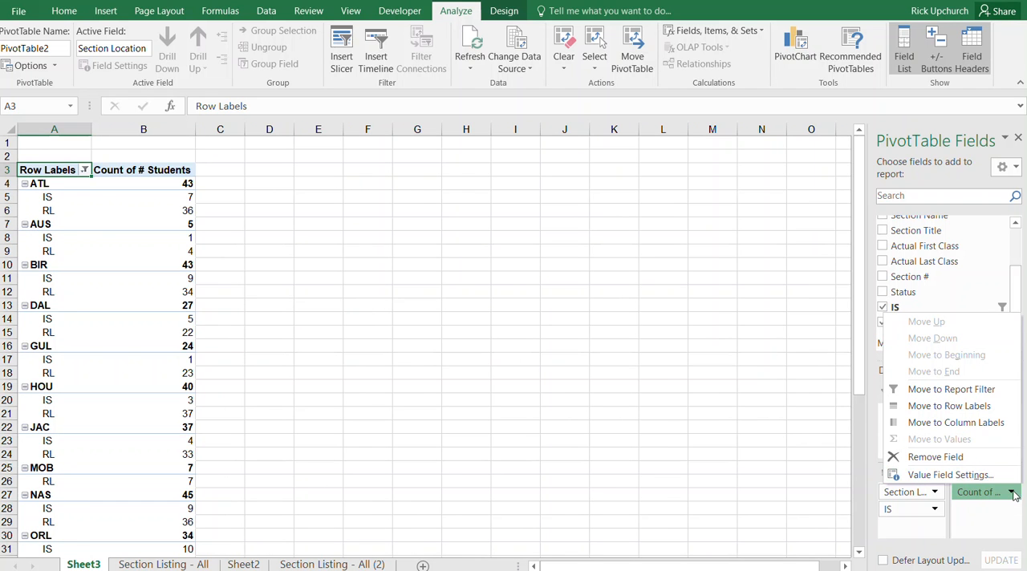
left_click(978, 476)
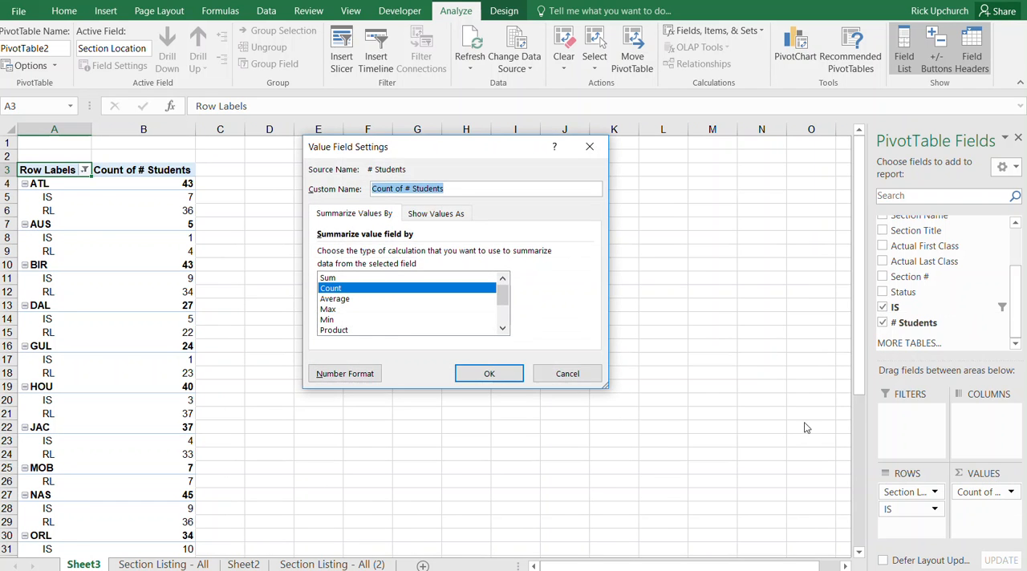
left_click(333, 301)
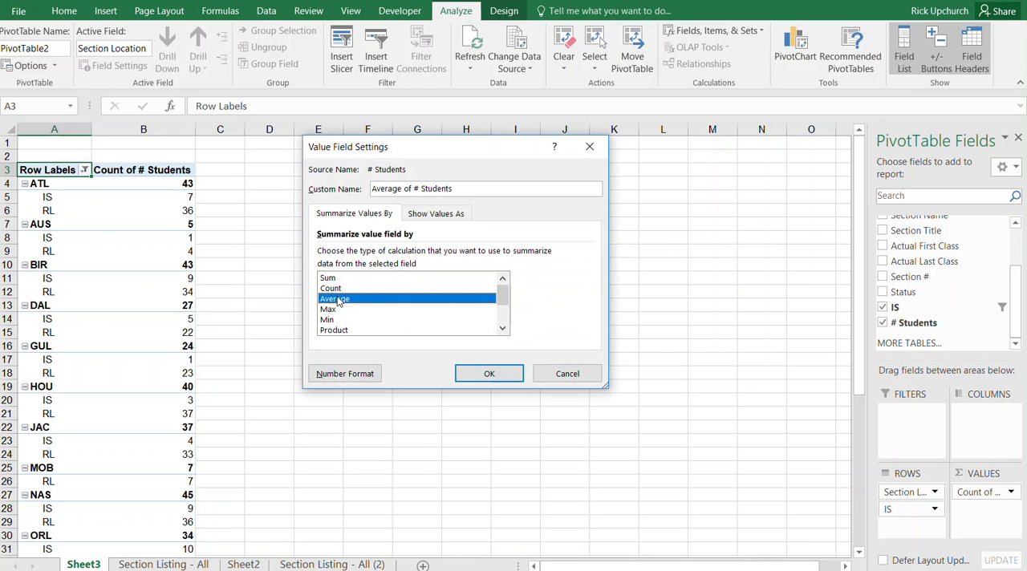
left_click(348, 377)
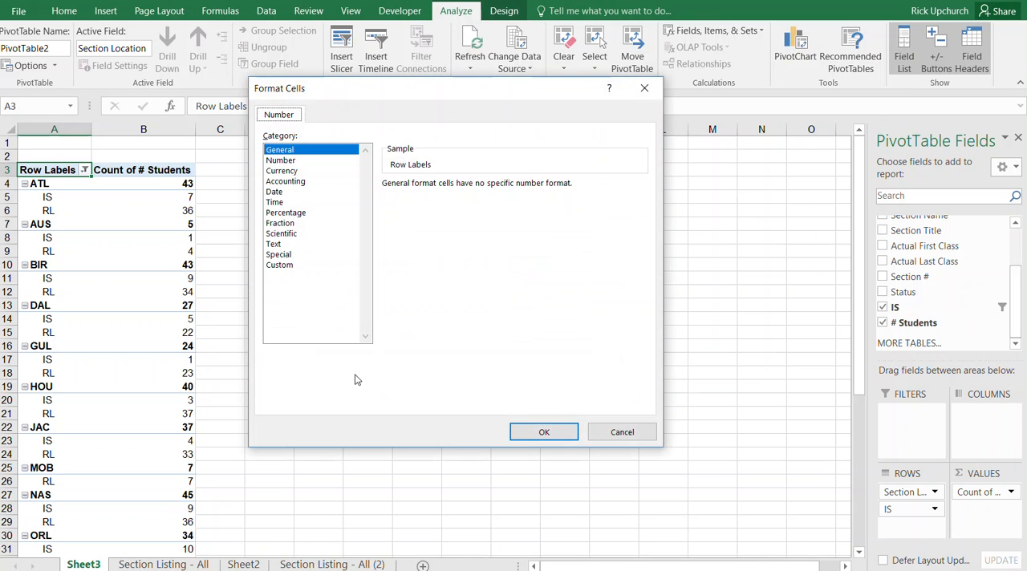
left_click(281, 161)
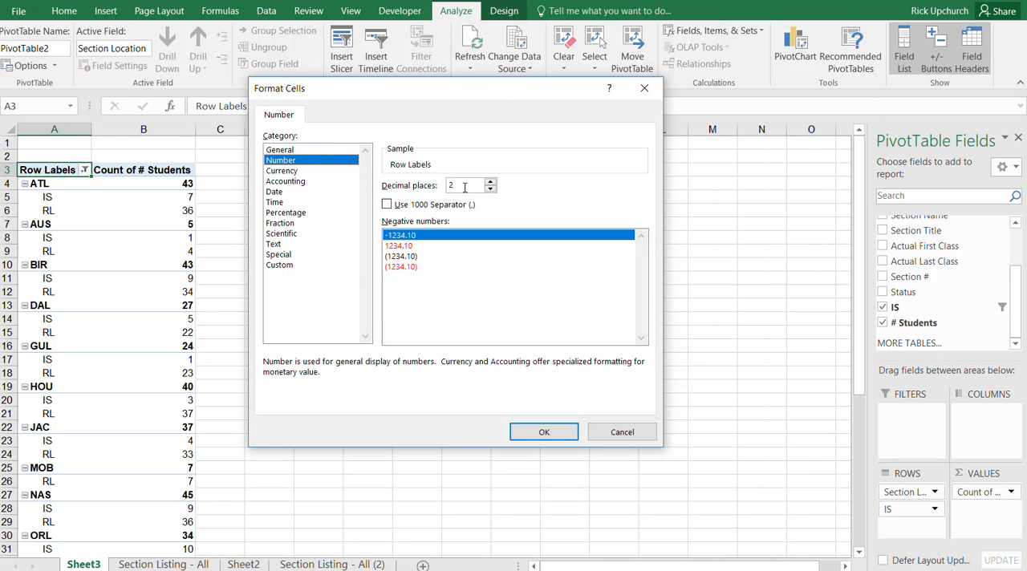
left_click(531, 434)
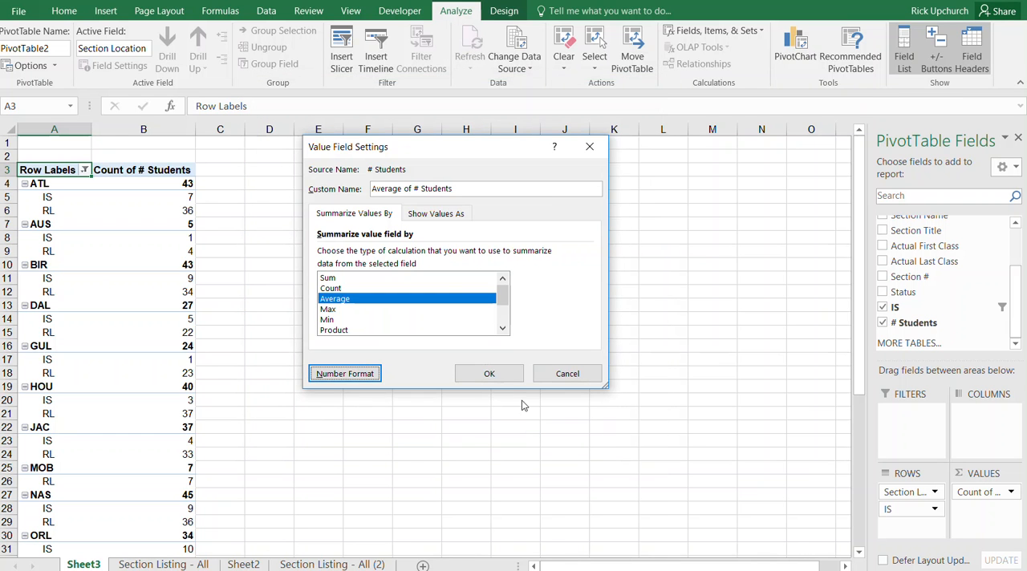
left_click(507, 377)
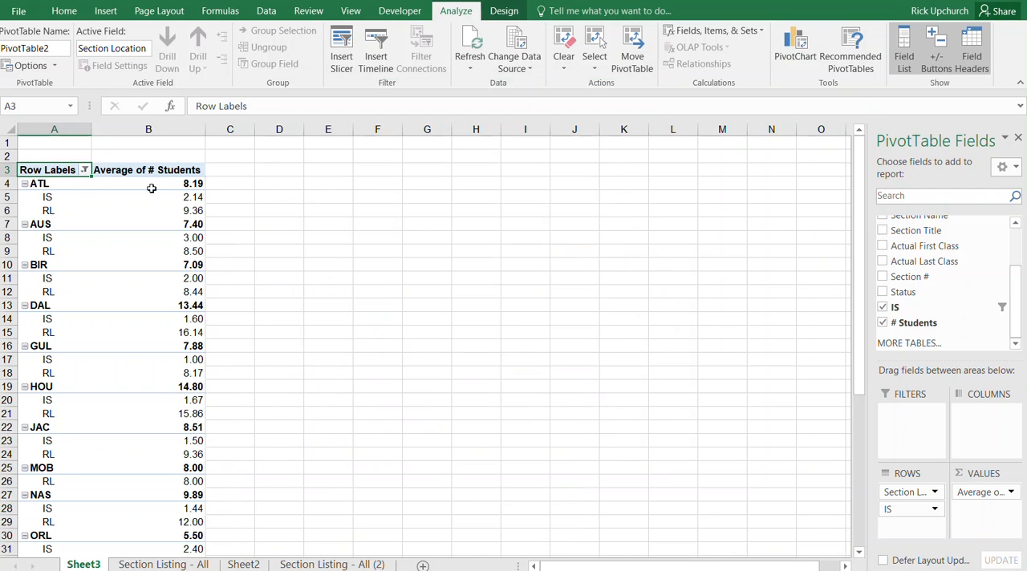
- Add Section Name to the PivotTable values as a count, after the student average
mouse_move(201, 184)
mouse_move(196, 211)
left_click_drag(1016, 288, 1017, 265)
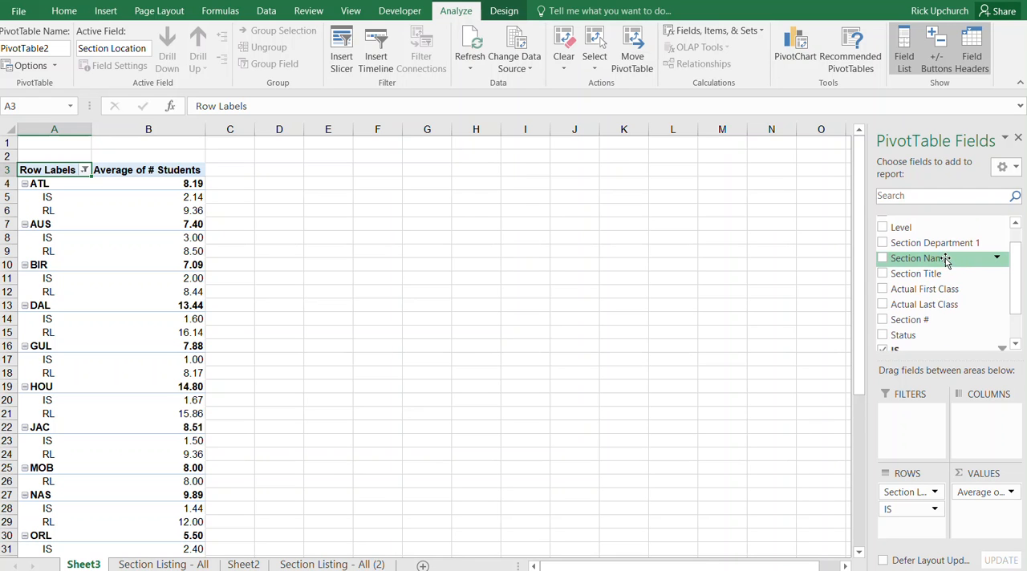
left_click_drag(1014, 260, 1014, 241)
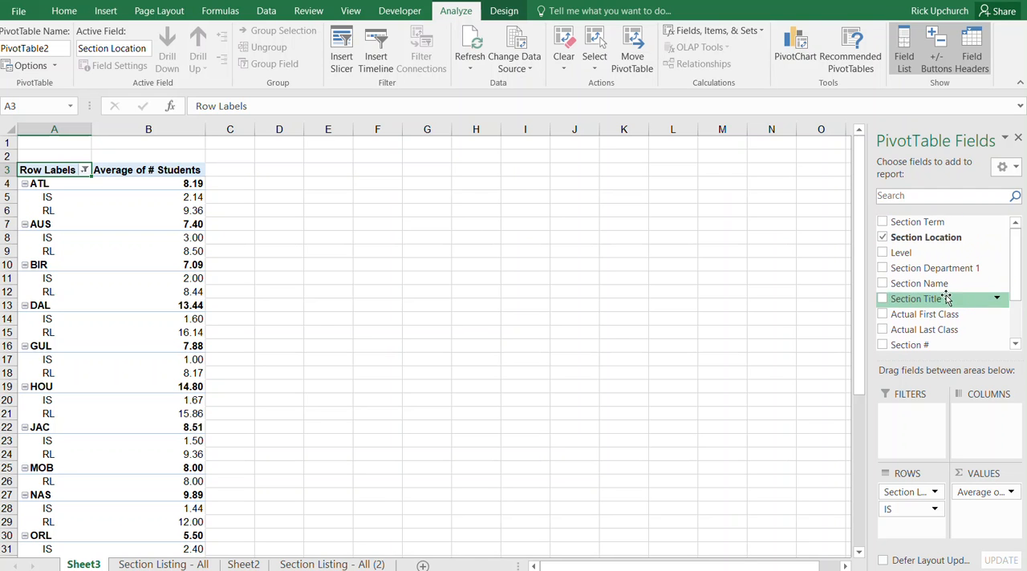
left_click_drag(944, 283, 987, 517)
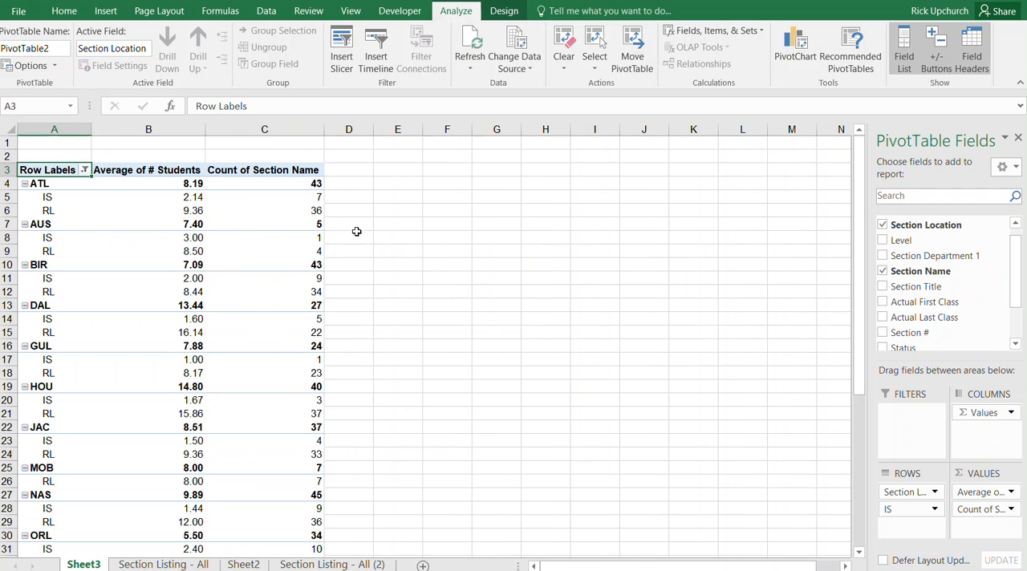
mouse_move(312, 183)
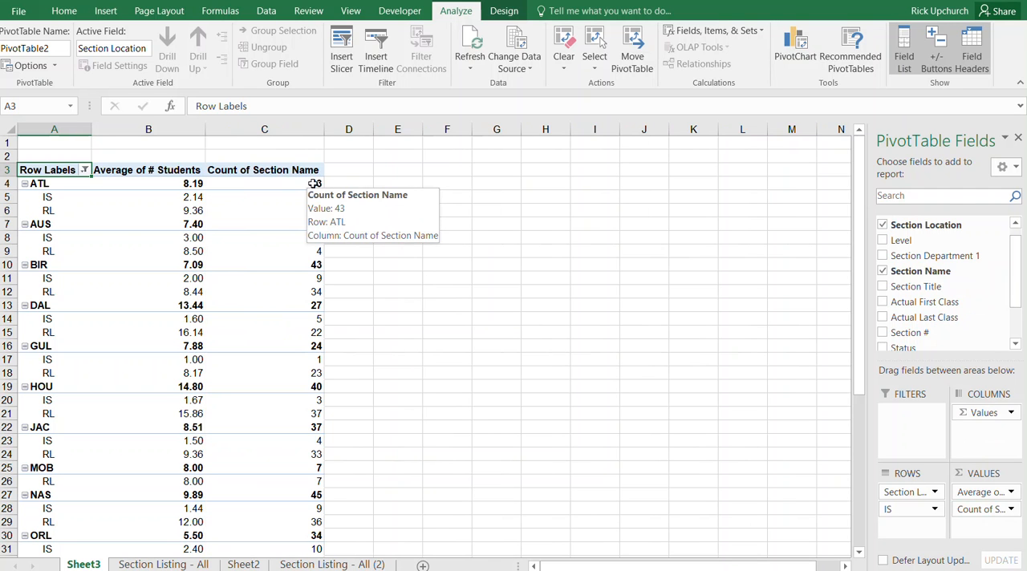
mouse_move(319, 225)
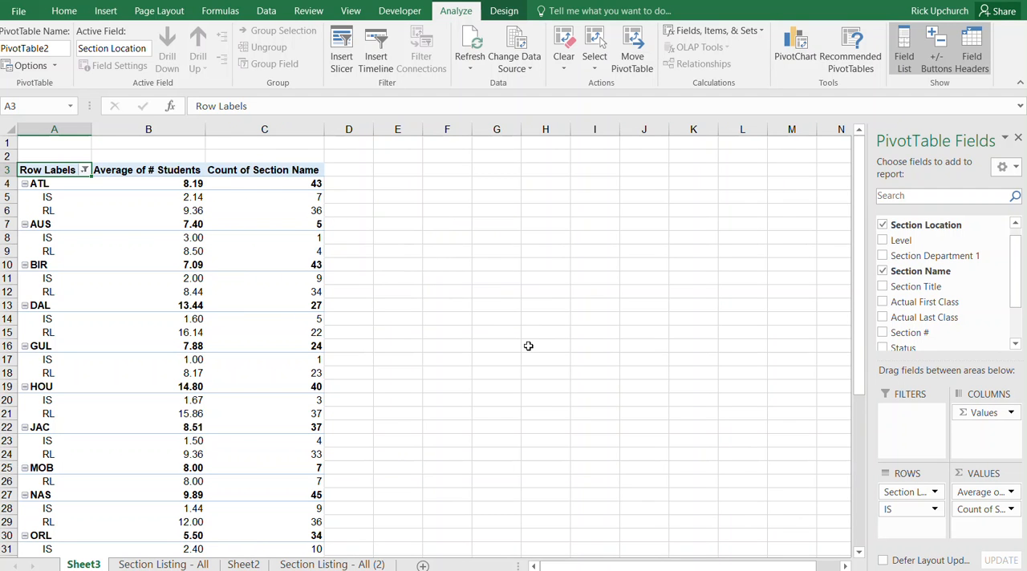
- Add Section Name to the values a second time and show it as % of Parent Row Total
left_click_drag(915, 282, 988, 529)
left_click(1011, 527)
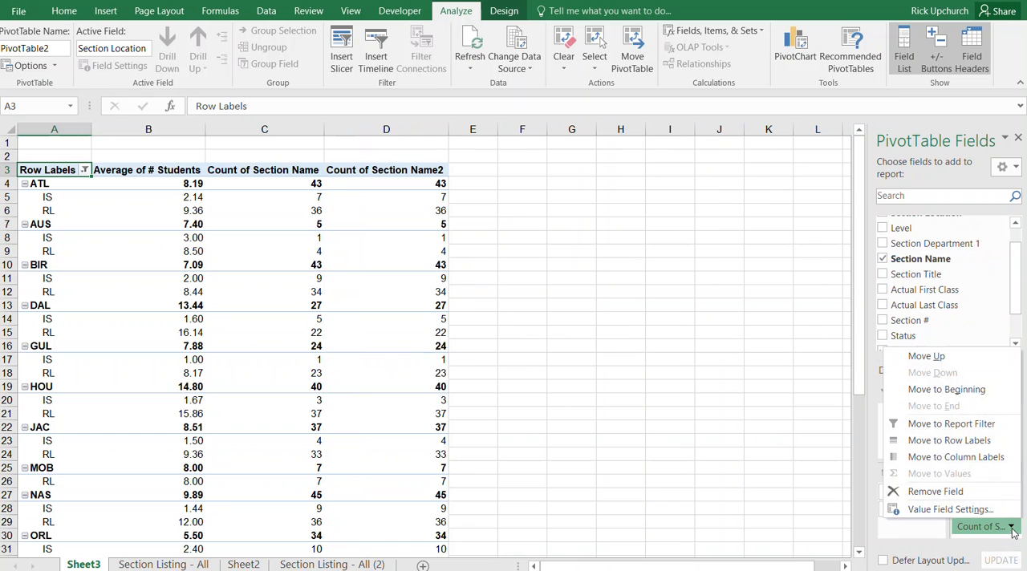
left_click(949, 510)
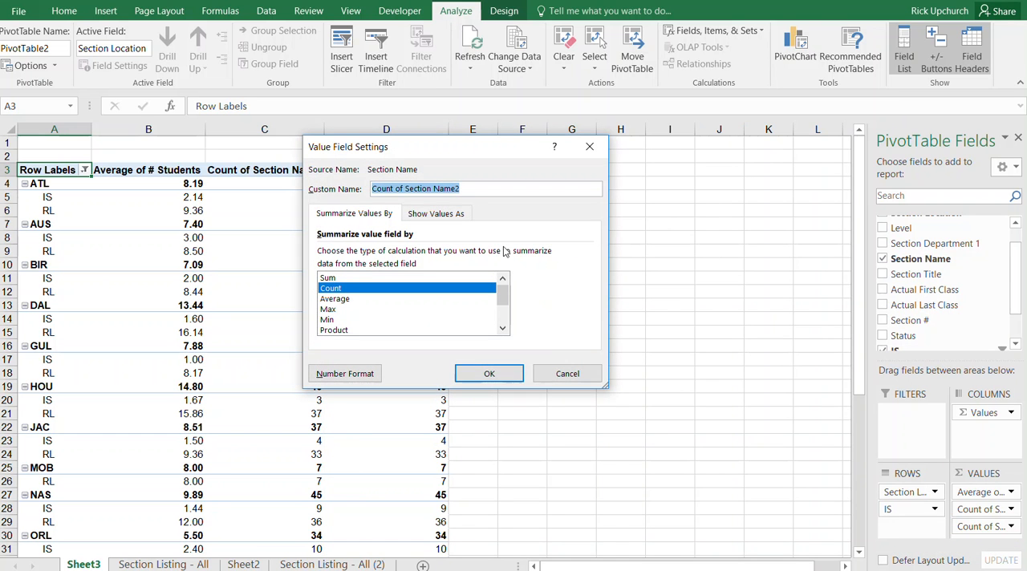
left_click(440, 215)
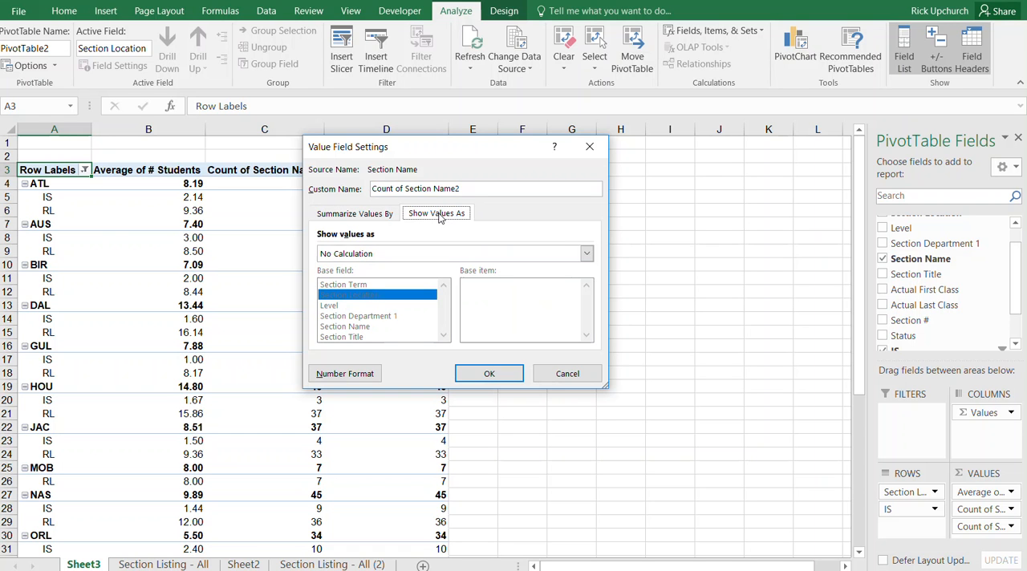
left_click(588, 254)
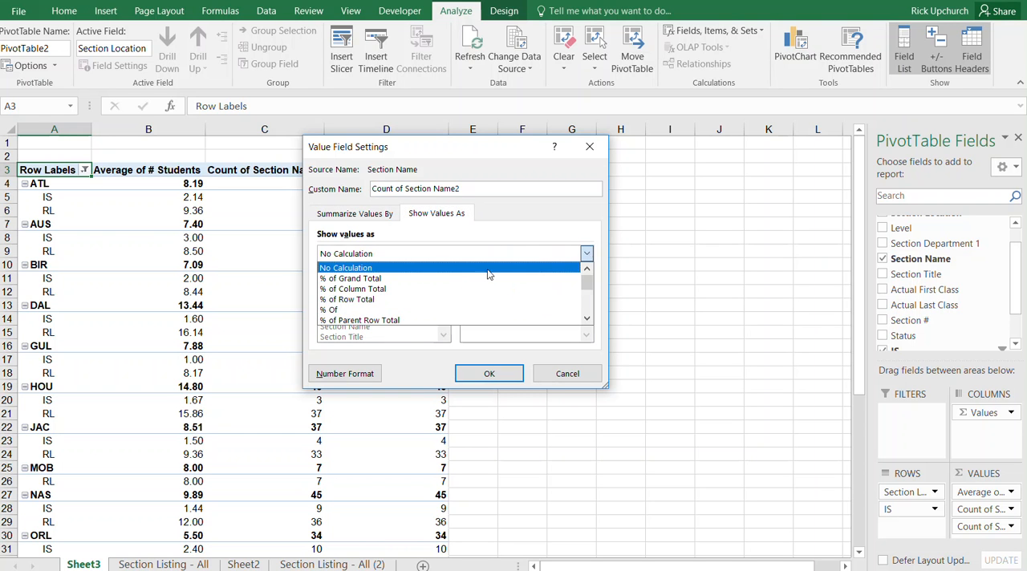
left_click(368, 321)
left_click(495, 375)
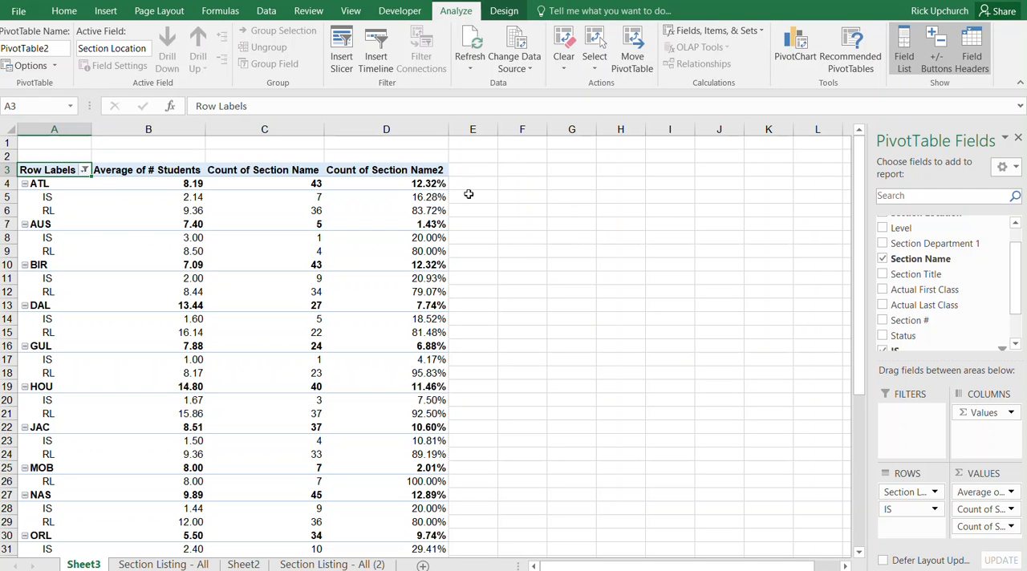
- Examine the IS percentages for GUL, HOU and JAC, and the RL percentage and average class size for ATL
mouse_move(432, 197)
left_click(431, 360)
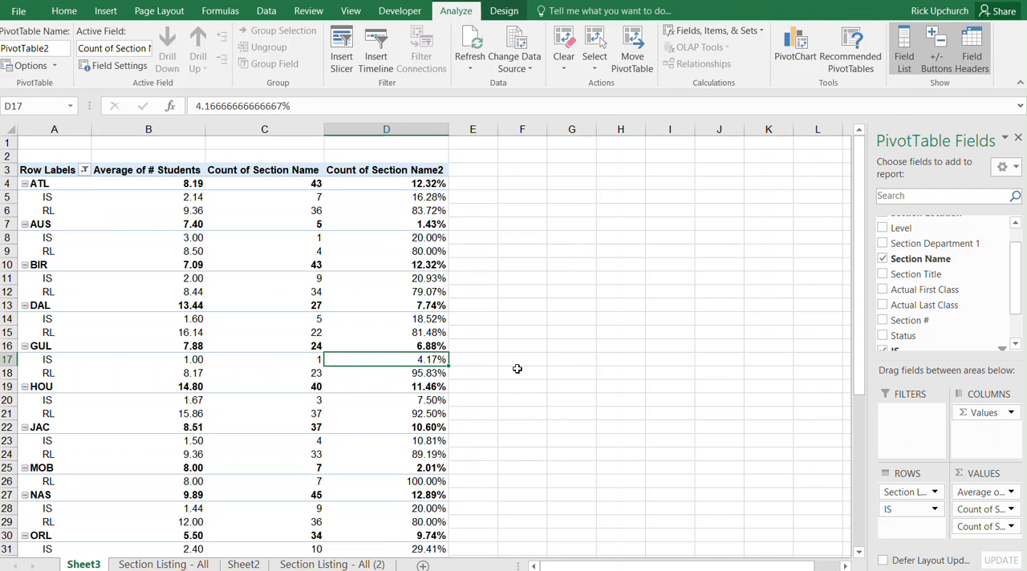
left_click(431, 401)
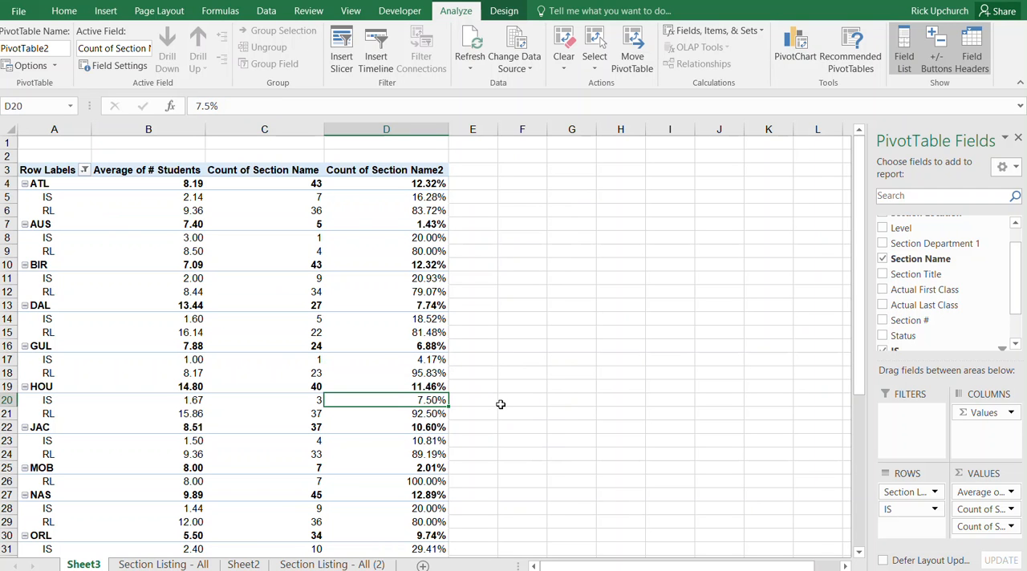
left_click(438, 440)
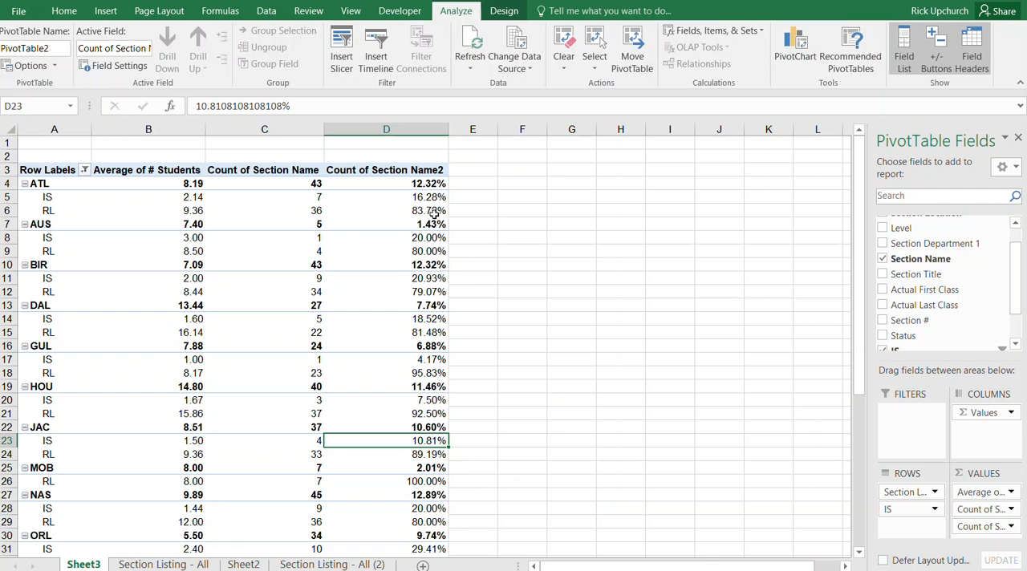
mouse_move(430, 211)
mouse_move(204, 209)
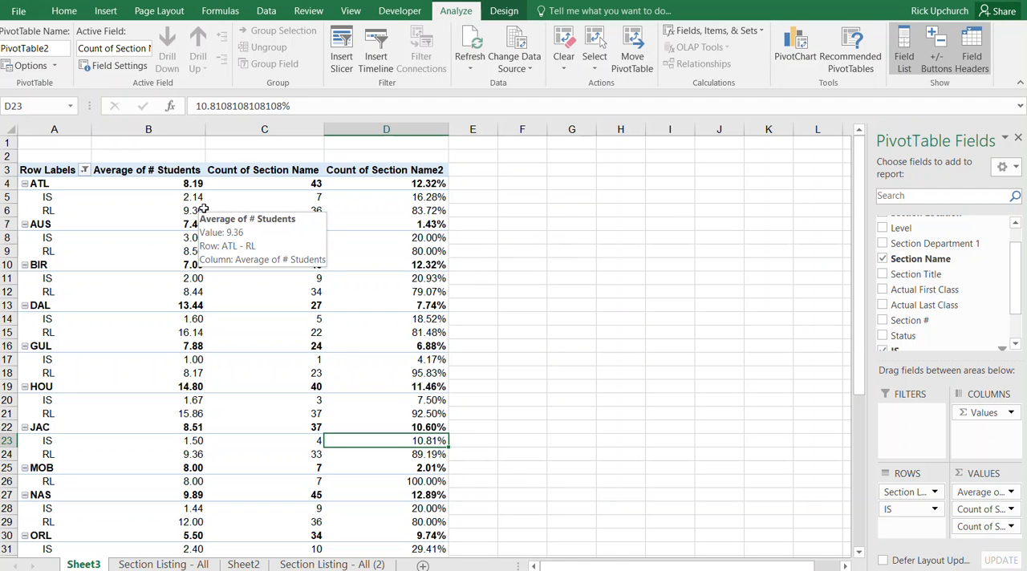